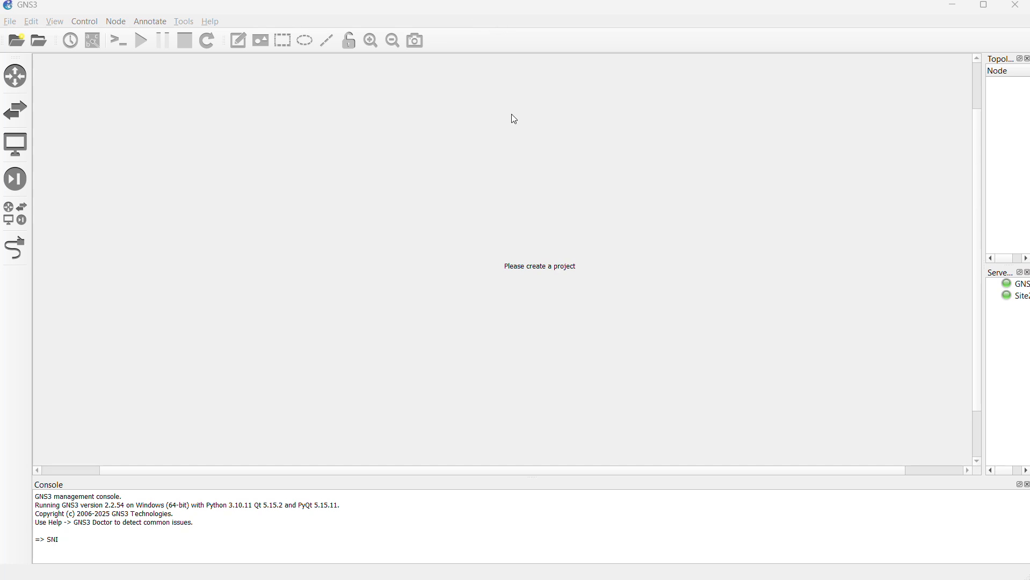
# Step: Show the list of all devices and create a new blank project named FORTIGATE-PROJECT1
pyautogui.click(15, 213)
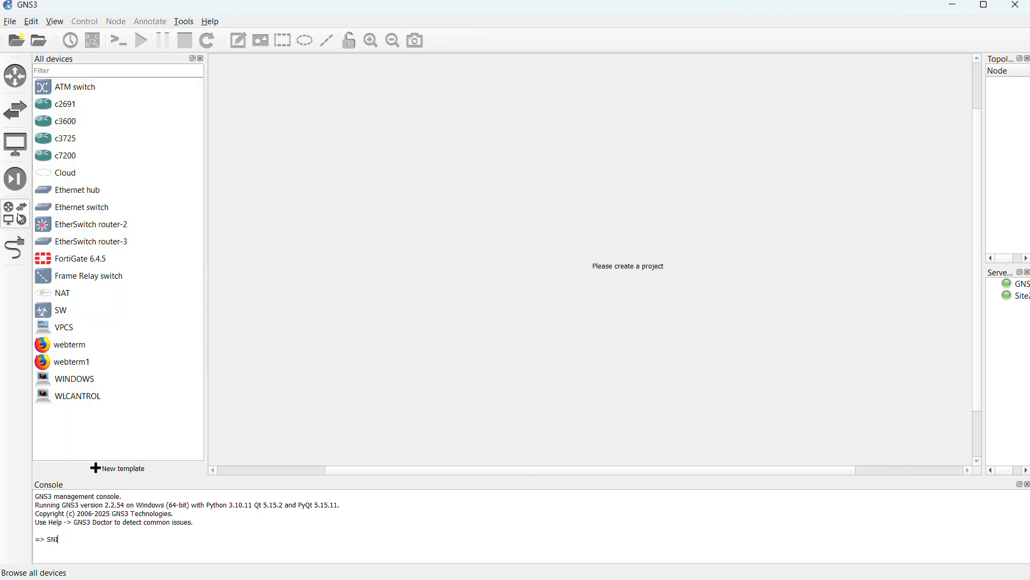
pyautogui.moveTo(70, 260); pyautogui.dragTo(624, 230)
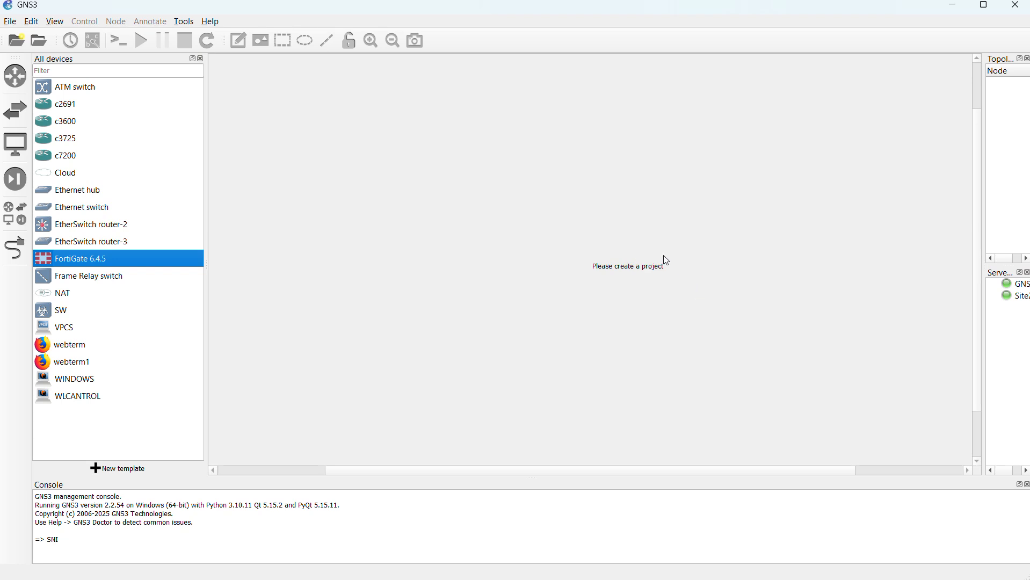
pyautogui.click(12, 23)
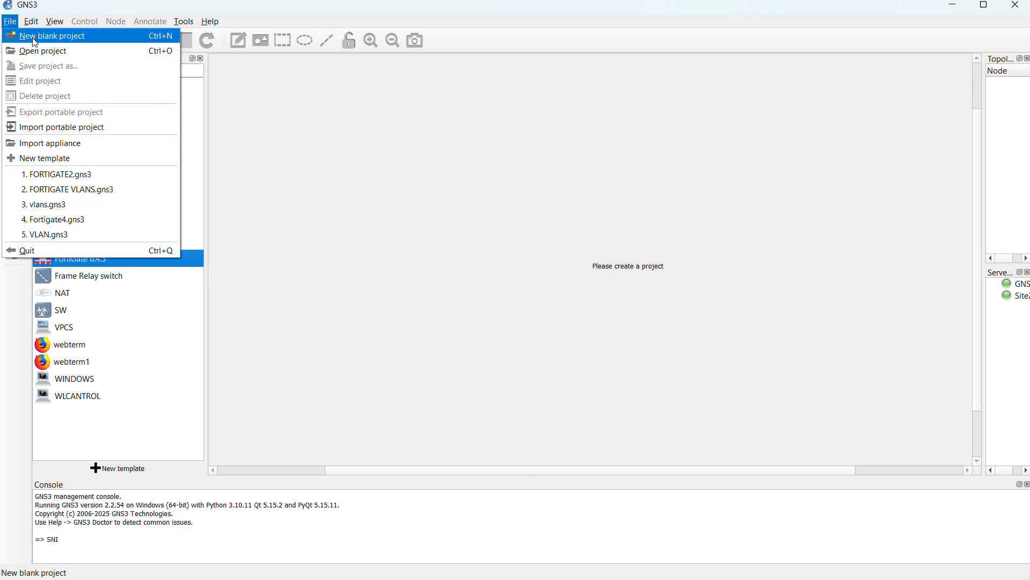
pyautogui.click(16, 36)
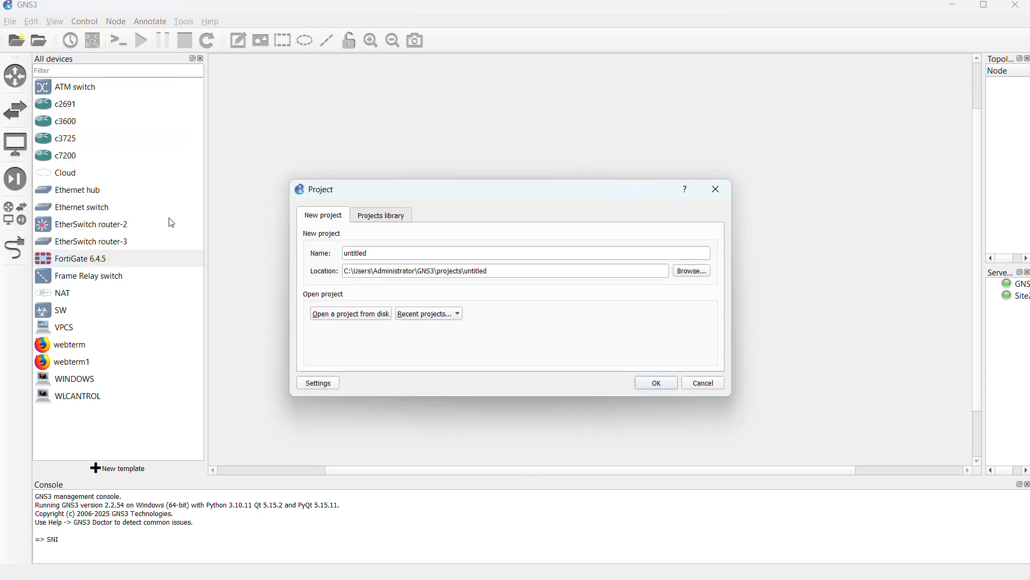
pyautogui.click(413, 258)
pyautogui.press('BackSpace')
pyautogui.press('BackSpace')
pyautogui.press('BackSpace')
pyautogui.press('BackSpace')
pyautogui.press('BackSpace')
pyautogui.press('BackSpace')
pyautogui.press('BackSpace')
pyautogui.press('BackSpace')
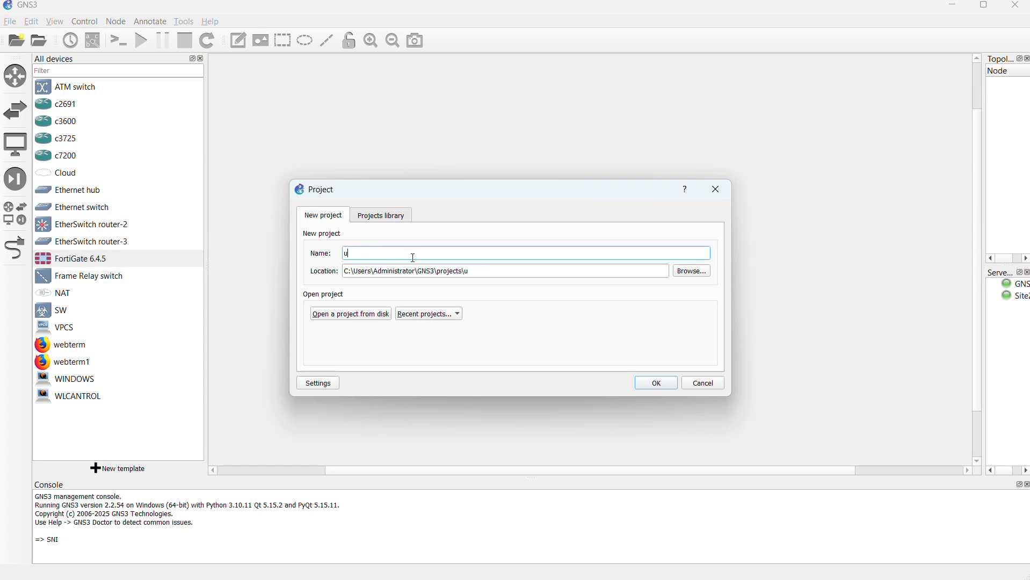
pyautogui.write('FORTIGATE-PROJECT1')
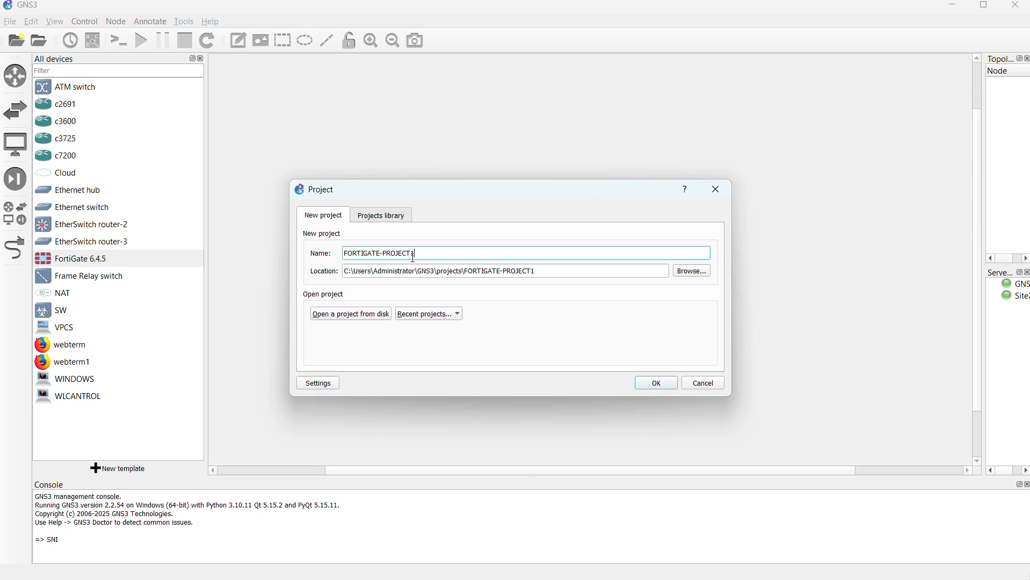
pyautogui.click(653, 383)
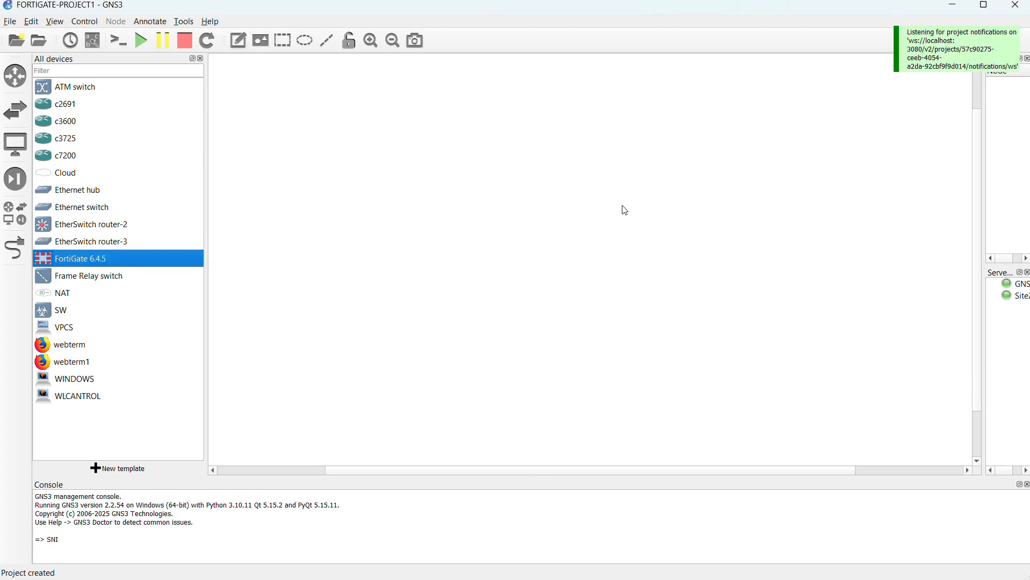
# Step: Place a FortiGate 6.4.5 node on the project canvas and start it
pyautogui.moveTo(75, 262); pyautogui.dragTo(703, 256)
pyautogui.rightClick(703, 256)
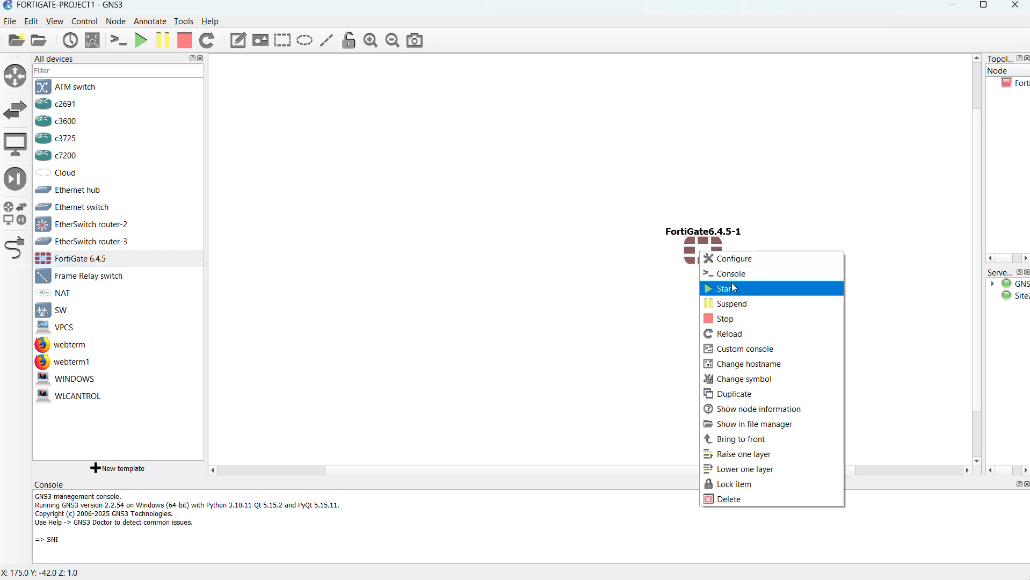
pyautogui.click(734, 289)
# Step: Open the FortiGate node's console and return to the topology canvas
pyautogui.rightClick(709, 260)
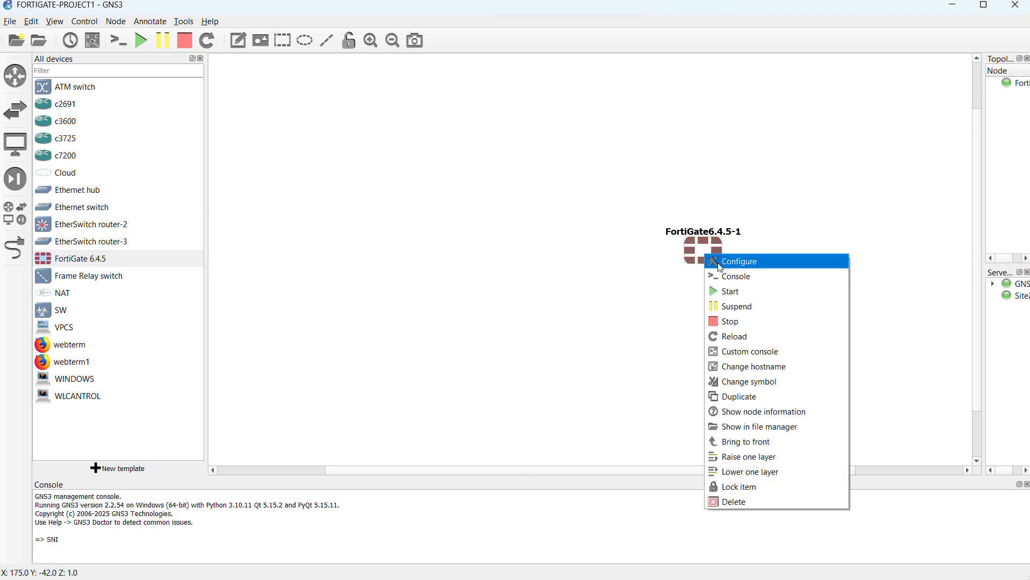
pyautogui.click(743, 278)
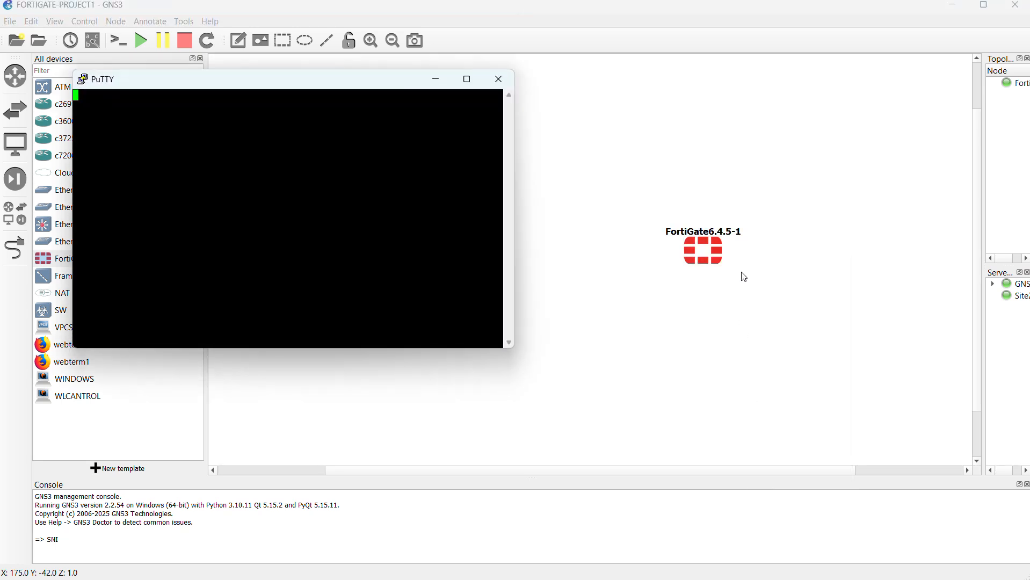
pyautogui.click(692, 101)
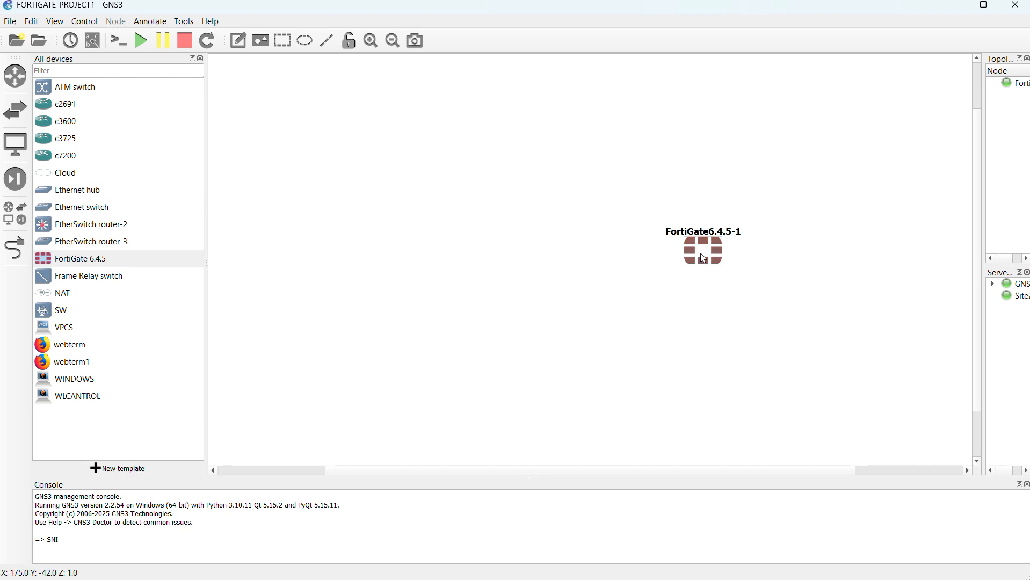
# Step: Add a text note reading 192.169.1.99 above the FortiGate node
pyautogui.moveTo(701, 253)
pyautogui.click(239, 41)
pyautogui.click(657, 187)
pyautogui.write('192.16')
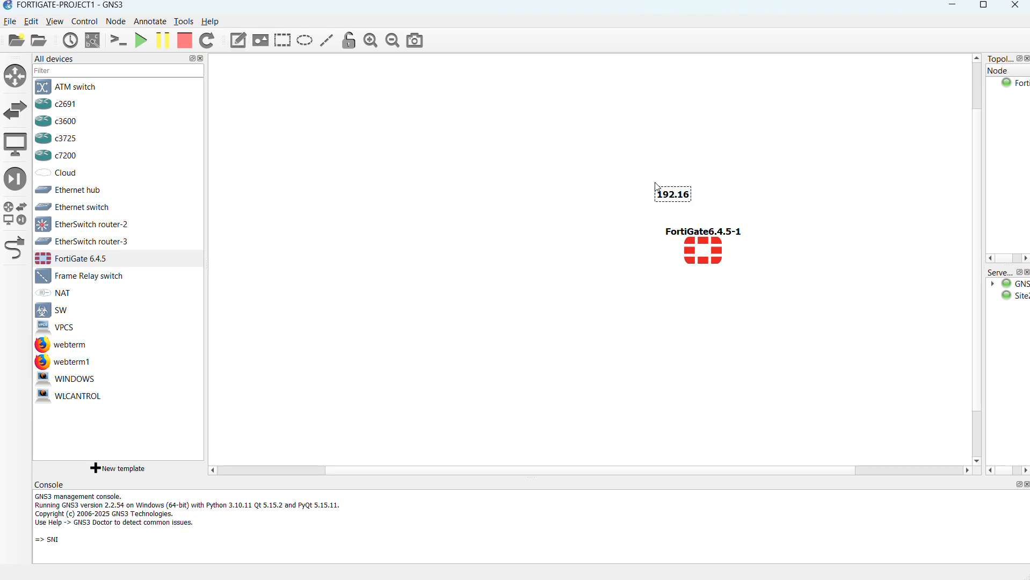
pyautogui.write('9.1.99')
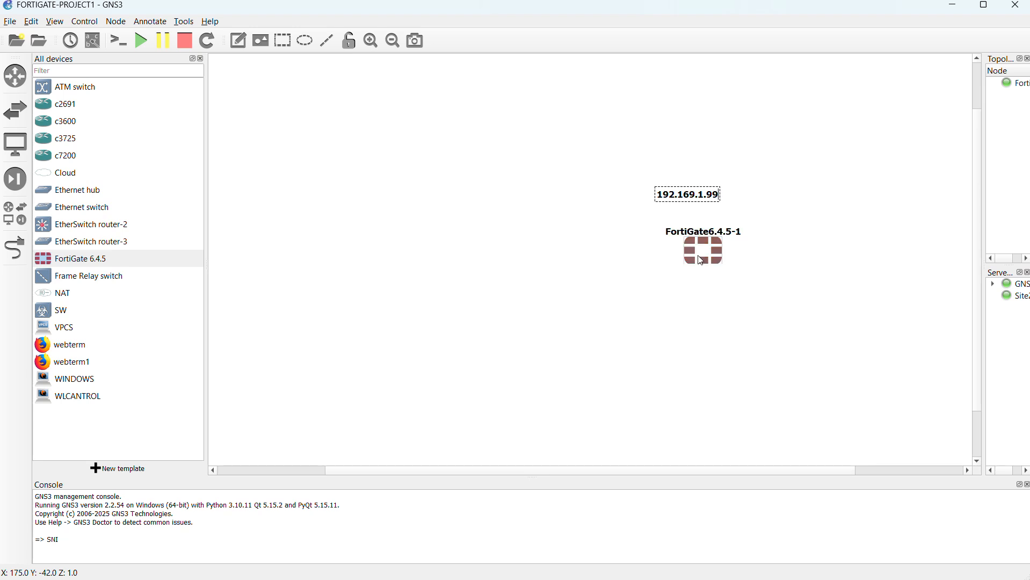
pyautogui.moveTo(706, 200); pyautogui.dragTo(760, 199)
pyautogui.click(609, 216)
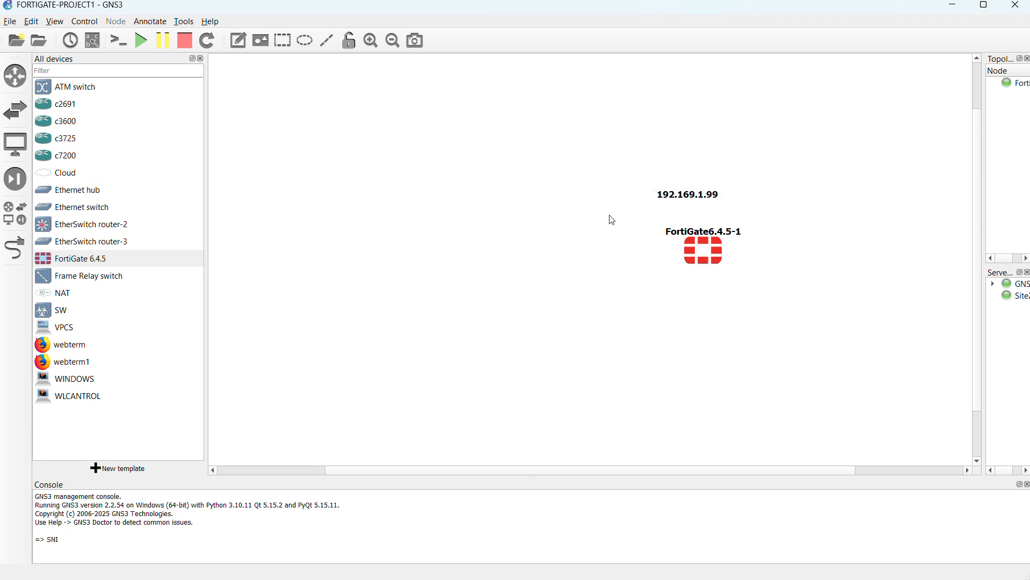
# Step: Add a text note reading USER-ADMINISTRATION beside the IP address note
pyautogui.click(238, 41)
pyautogui.click(486, 188)
pyautogui.write('U')
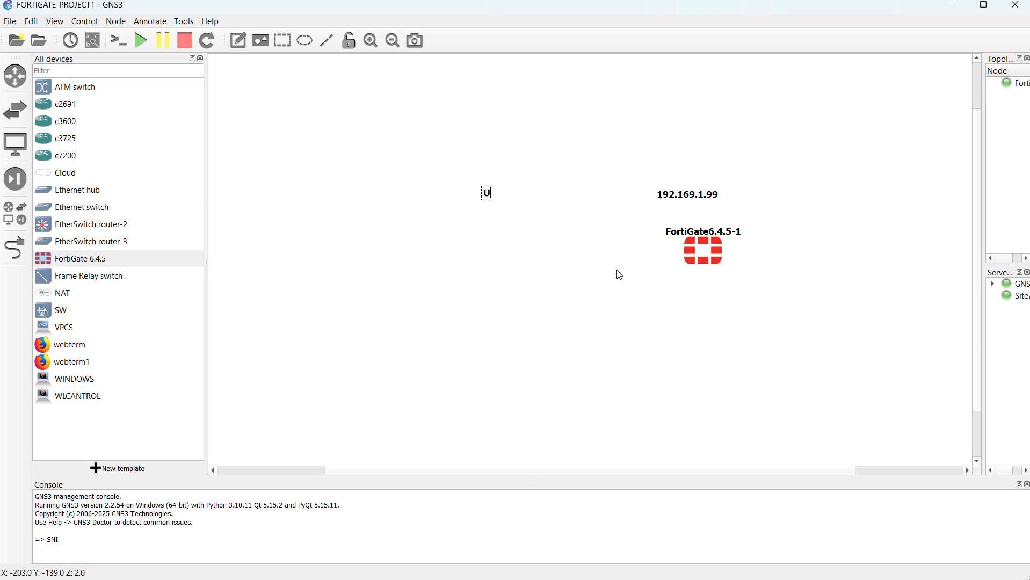
pyautogui.write('SER-ADMINI')
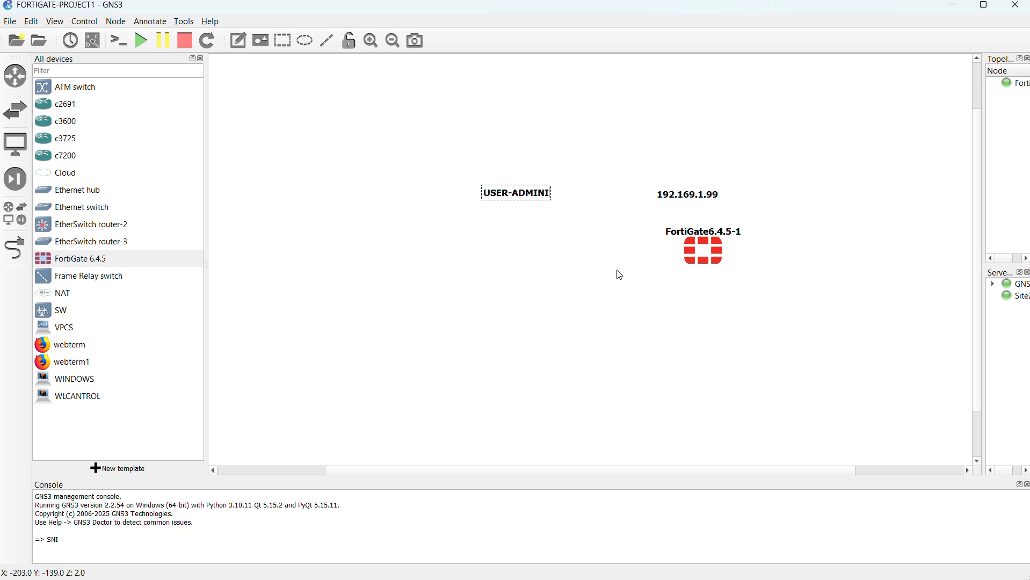
pyautogui.write('STRATION')
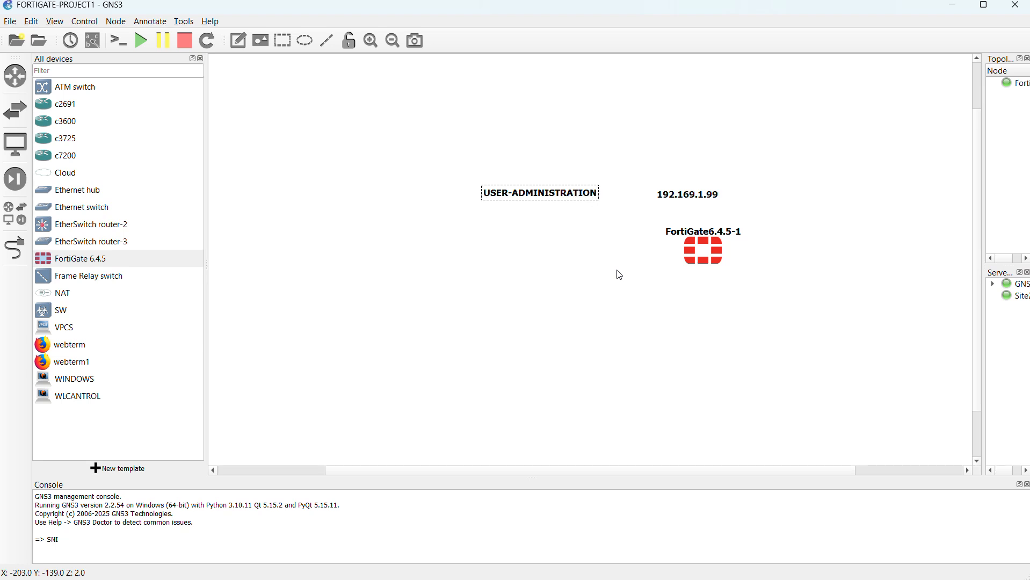
# Step: Bring up the FortiGate node's console and enter admin as the login name
pyautogui.rightClick(703, 258)
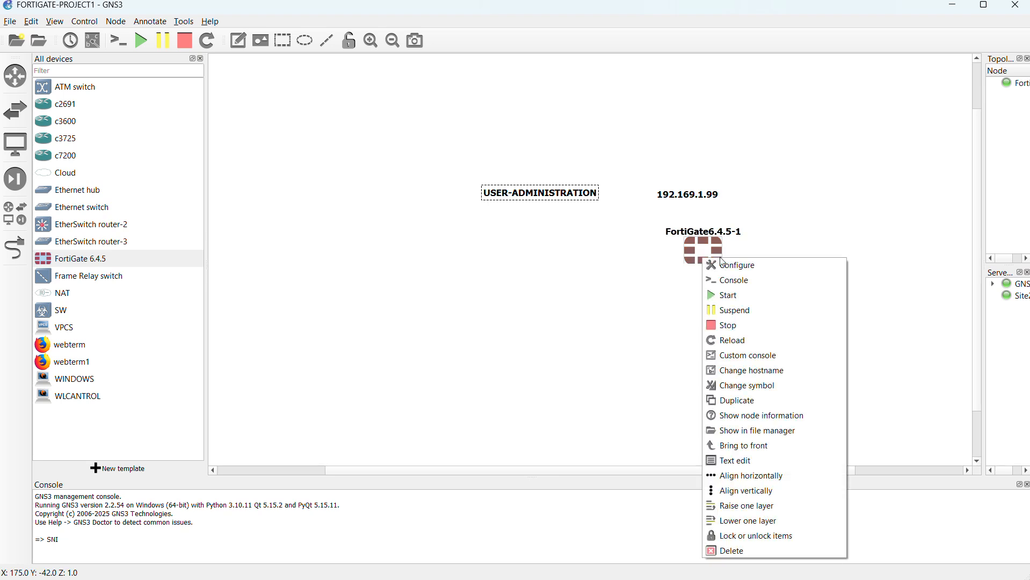
pyautogui.click(771, 288)
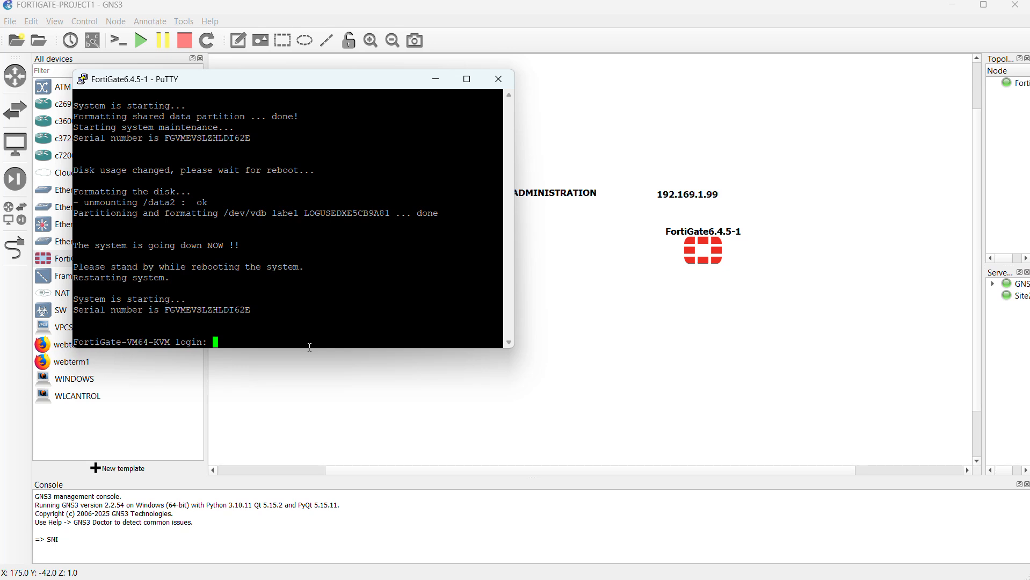
pyautogui.click(448, 26)
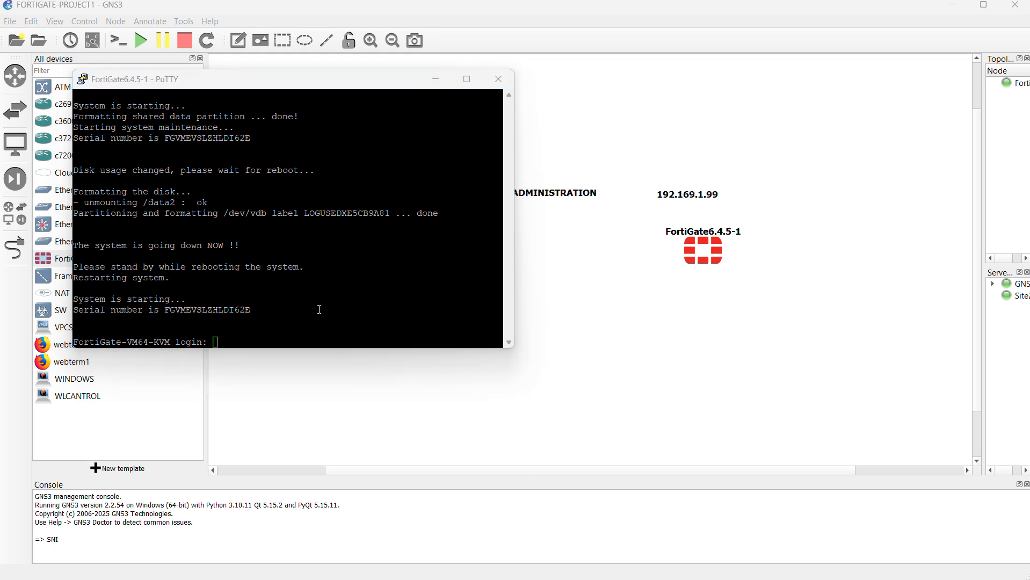
pyautogui.click(299, 327)
pyautogui.write('admin')
pyautogui.press('Return')
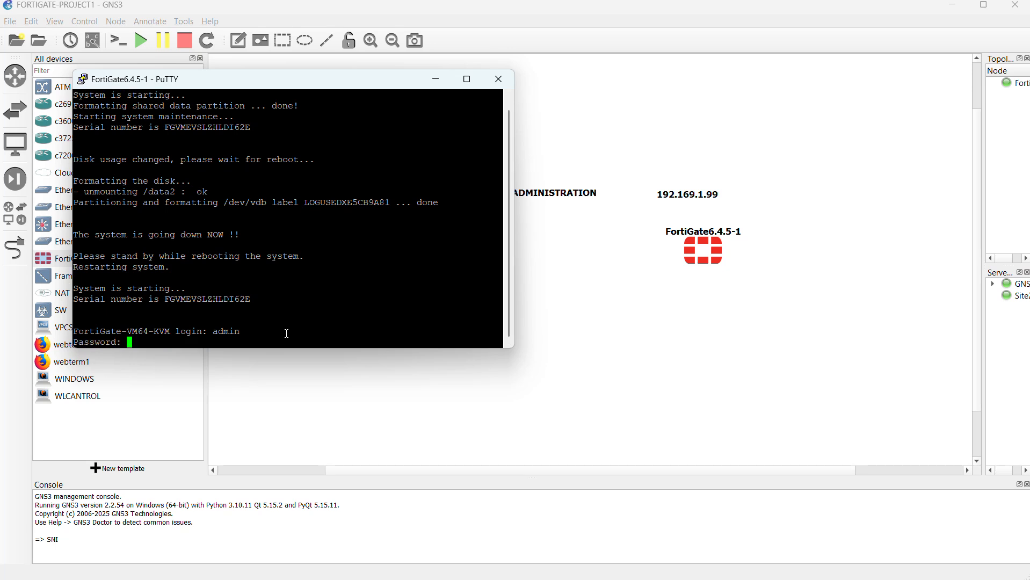
# Step: Submit the current admin password, then enter and confirm the new account password in the console
pyautogui.press('Return')
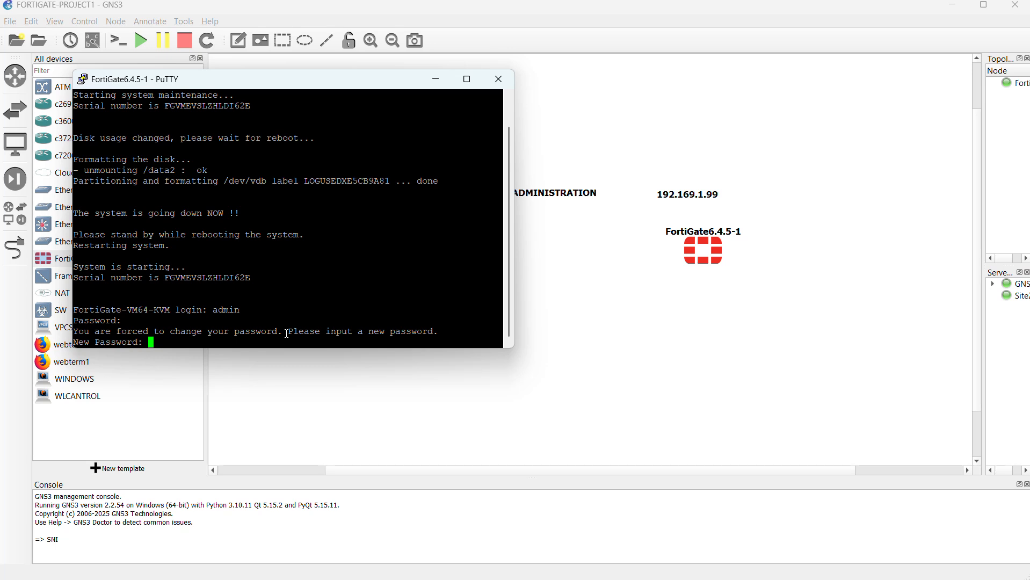
pyautogui.press('Return')
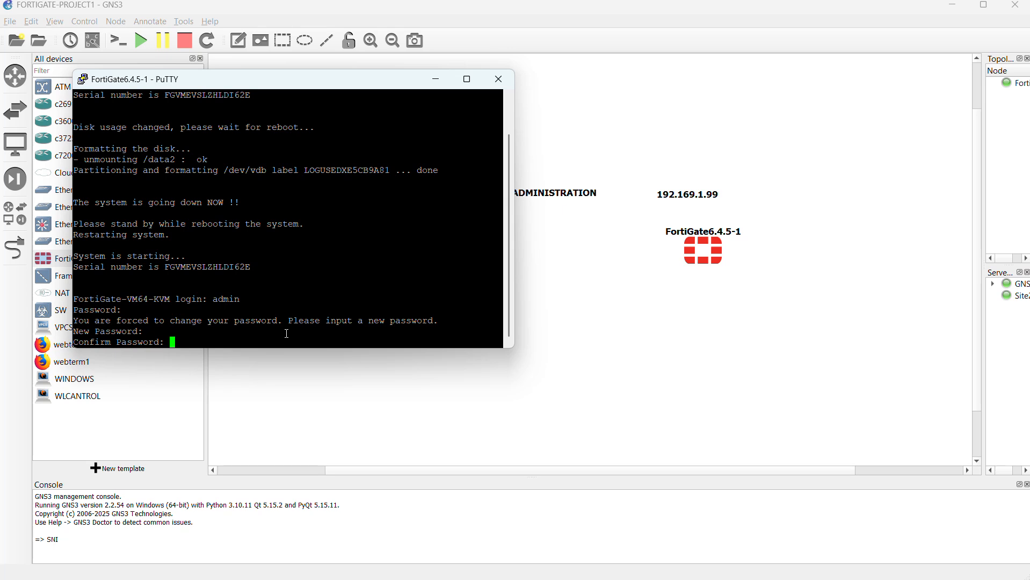
pyautogui.press('Return')
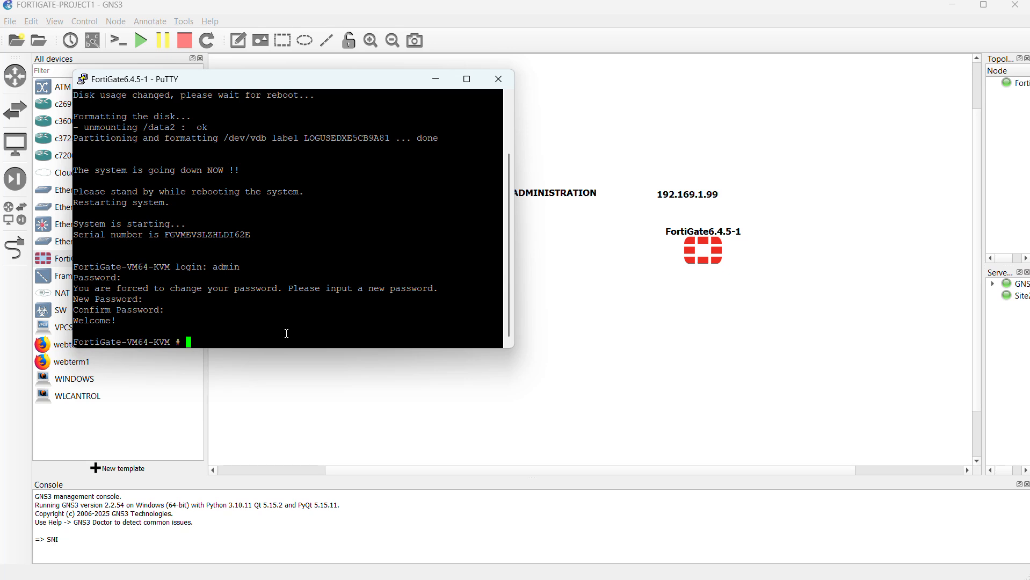
# Step: Set the firewall's hostname to FGT in the global system configuration and end that configuration
pyautogui.write('config system global')
pyautogui.press('Return')
pyautogui.write('set')
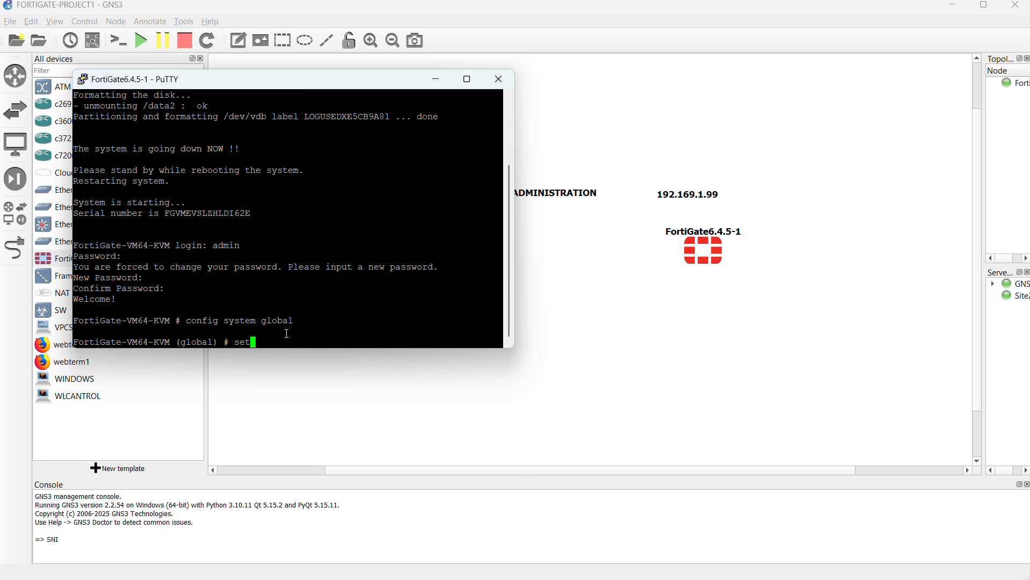
pyautogui.write(' hostname FGT')
pyautogui.press('Return')
pyautogui.write('end')
pyautogui.press('Return')
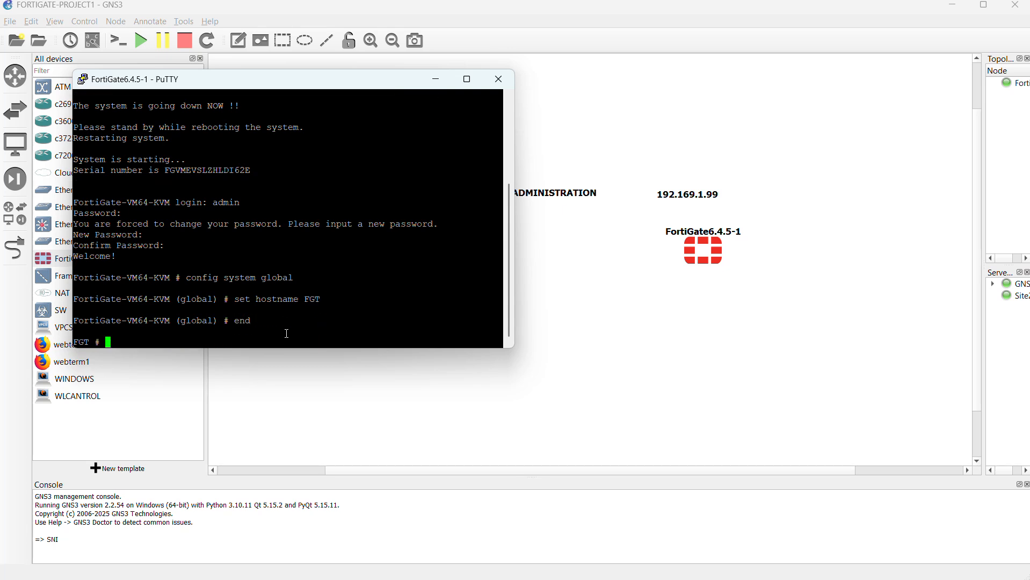
# Step: Enter the system interface configuration for port1 and set its mode to static
pyautogui.write('config system interface')
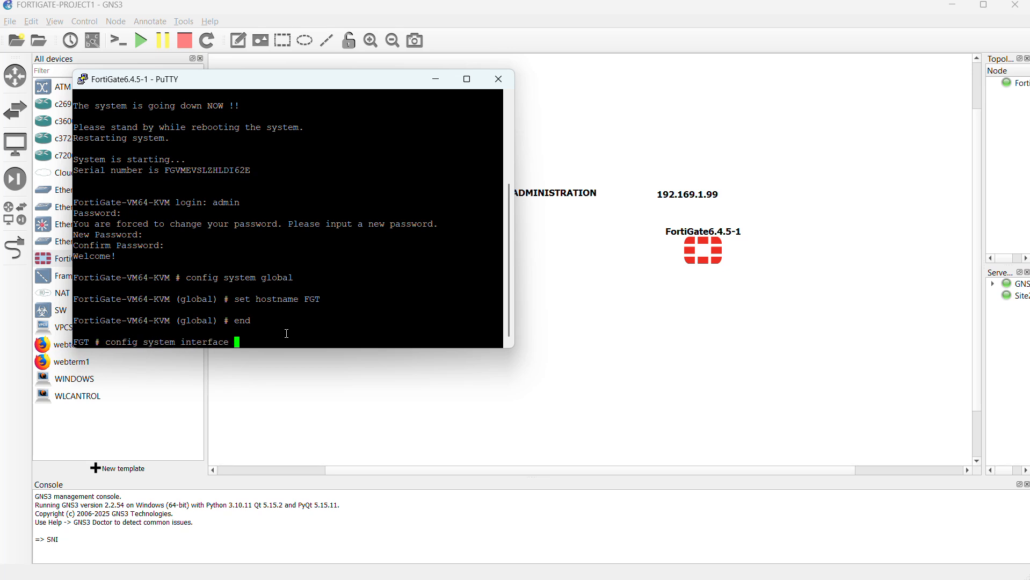
pyautogui.press('Return')
pyautogui.write('edit')
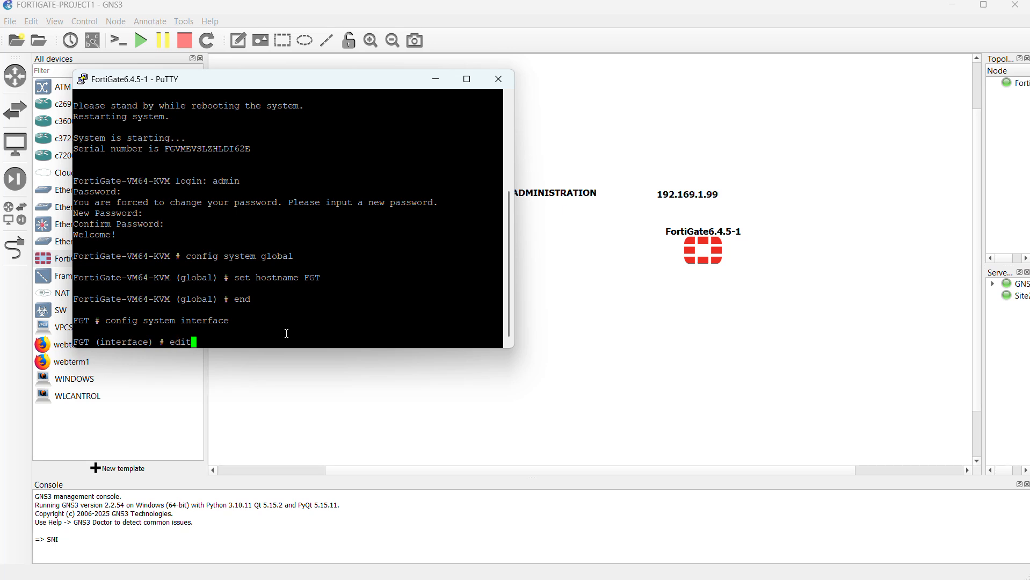
pyautogui.write(' port1')
pyautogui.press('Return')
pyautogui.write('s')
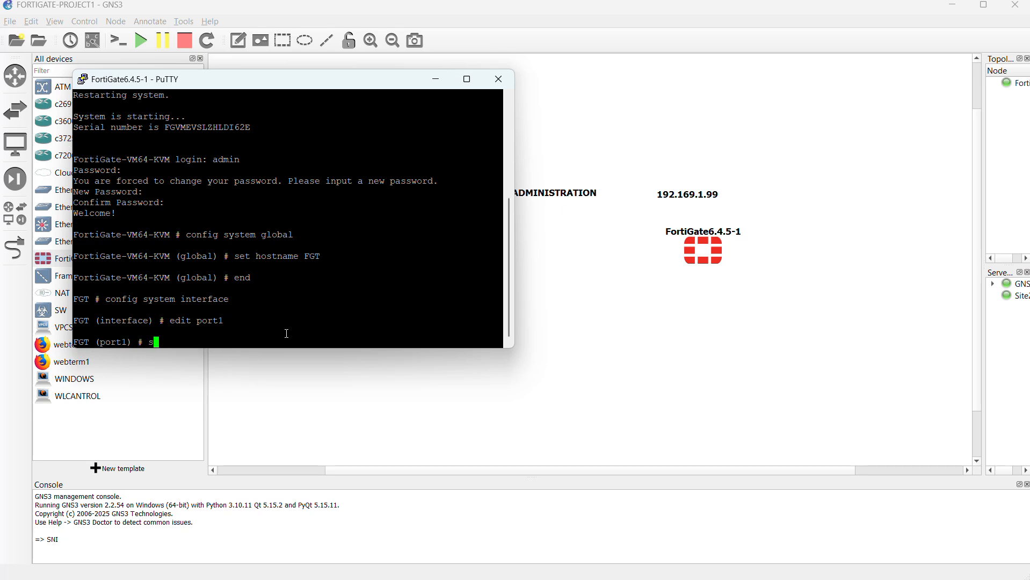
pyautogui.write('et mode static')
pyautogui.press('Return')
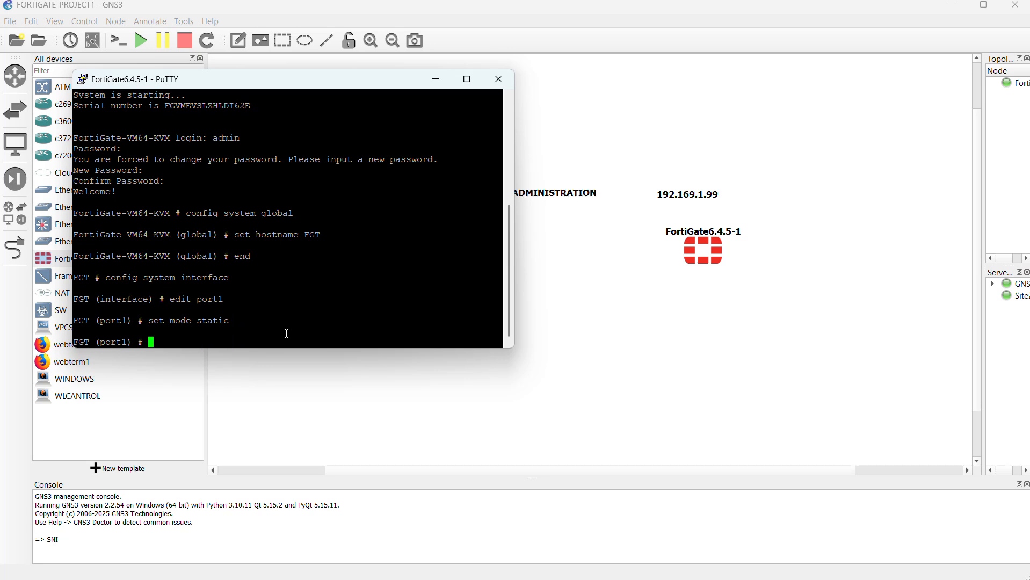
# Step: Assign port1 the IP address 192.168.1.99/24
pyautogui.write('set ip 192.168.1.99/24')
pyautogui.press('Return')
# Step: Allow ping, http and ssh administrative access on port1
pyautogui.write('set allowaccess')
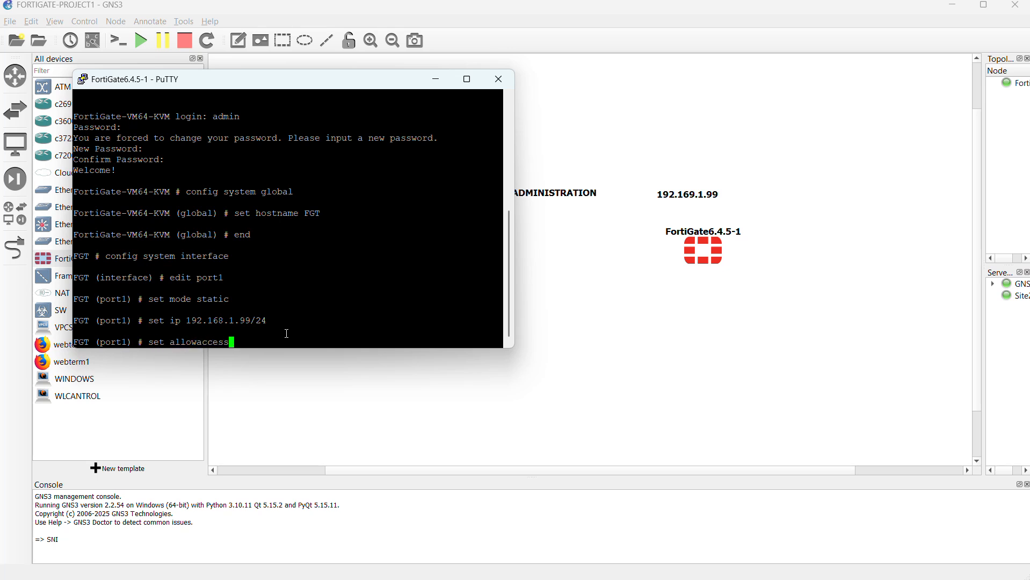
pyautogui.write(' ping http ssh')
pyautogui.press('Return')
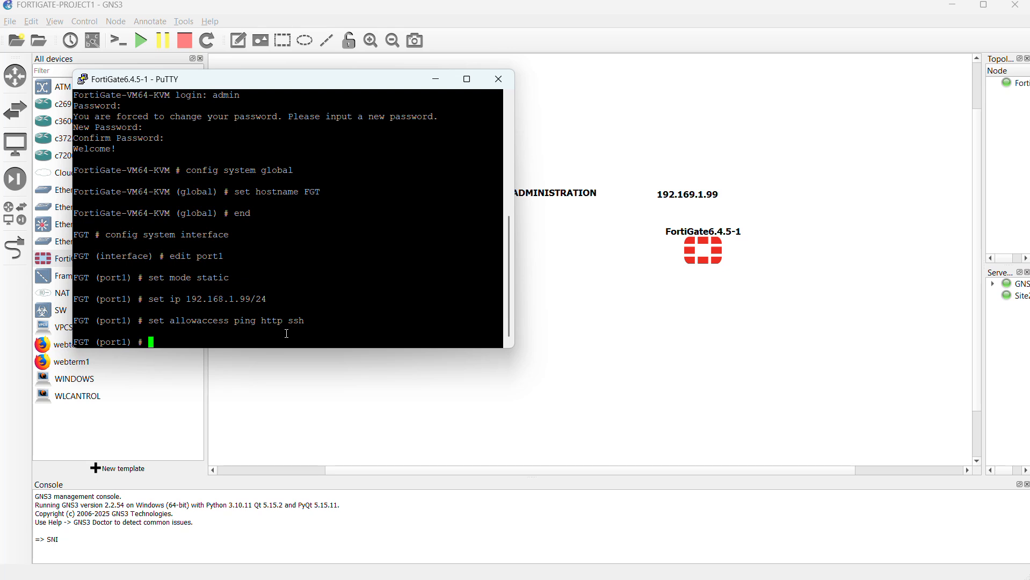
# Step: Set port1's role to lan and its alias to LAN1, end the interface configuration and return to the topology canvas
pyautogui.write('set role lan')
pyautogui.press('Return')
pyautogui.write('set')
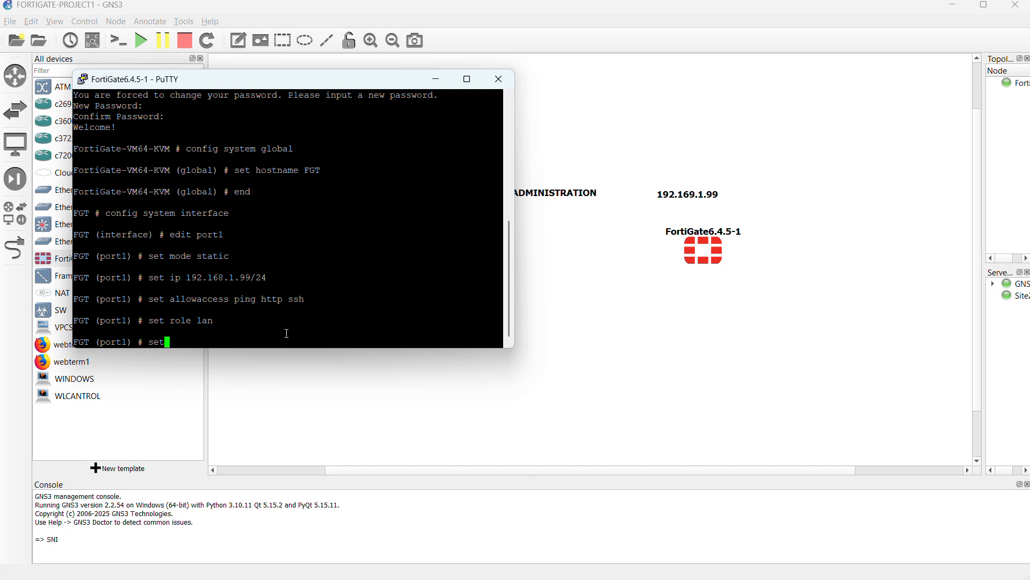
pyautogui.write(' alias LAN1')
pyautogui.press('Return')
pyautogui.write('end')
pyautogui.press('Return')
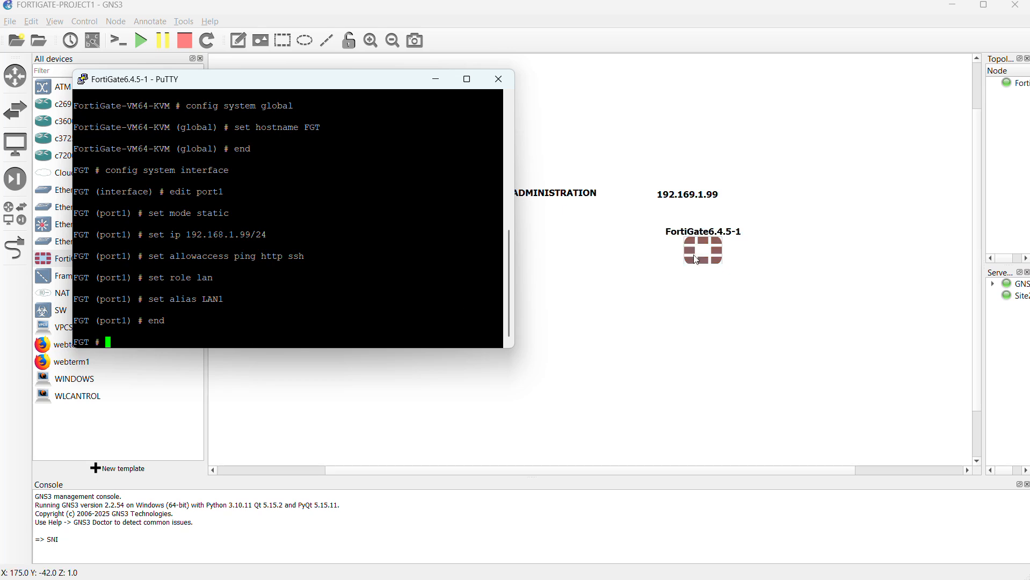
pyautogui.click(629, 259)
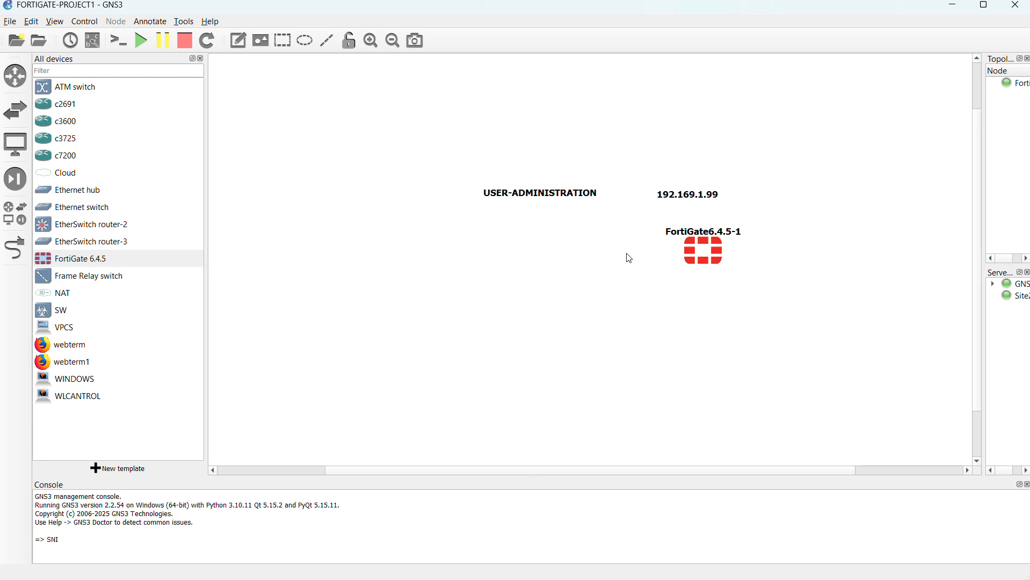
# Step: Add a webterm node to the topology canvas, west of the FortiGate and level with it
pyautogui.click(686, 265)
pyautogui.click(611, 283)
pyautogui.moveTo(68, 353); pyautogui.dragTo(442, 249)
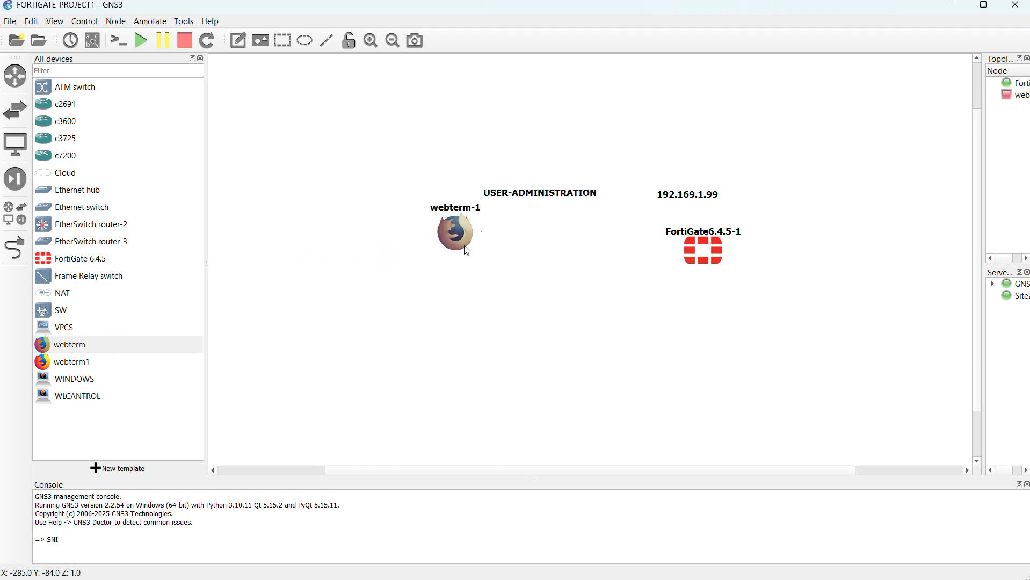
pyautogui.rightClick(464, 264)
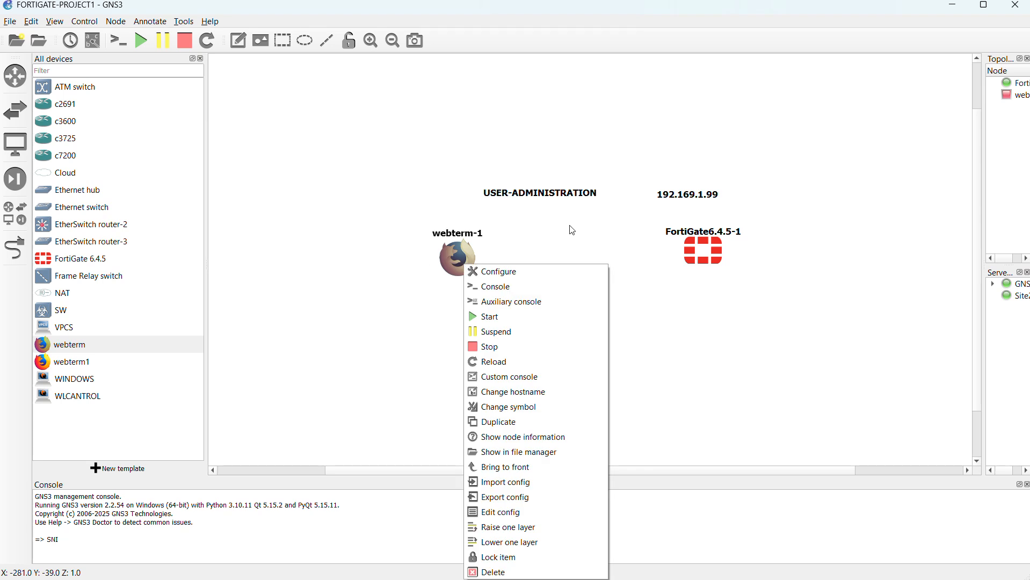
pyautogui.click(437, 280)
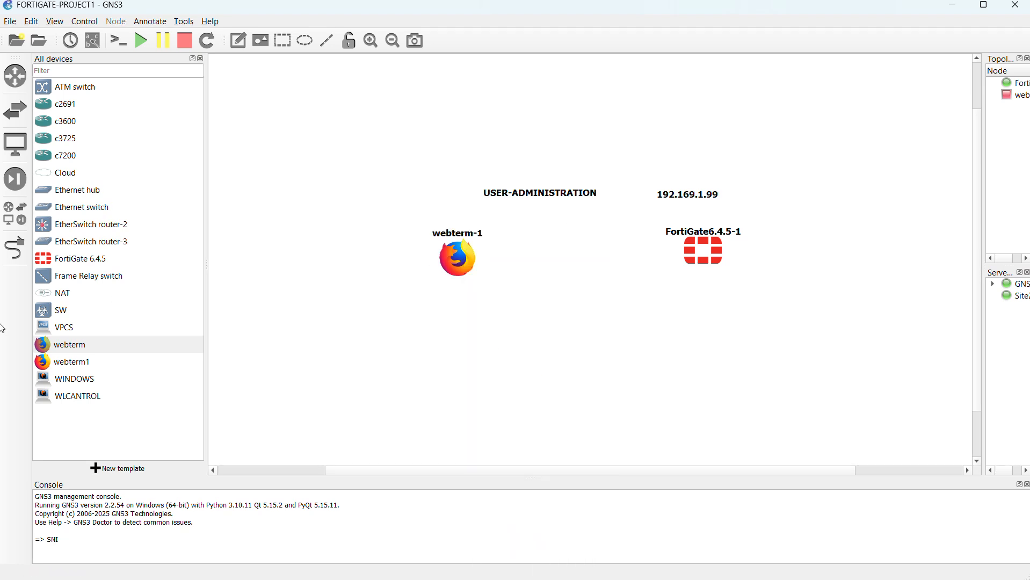
# Step: Link the FortiGate's Port1 to eth0 of webterm-1 and finish adding links
pyautogui.click(15, 248)
pyautogui.click(695, 256)
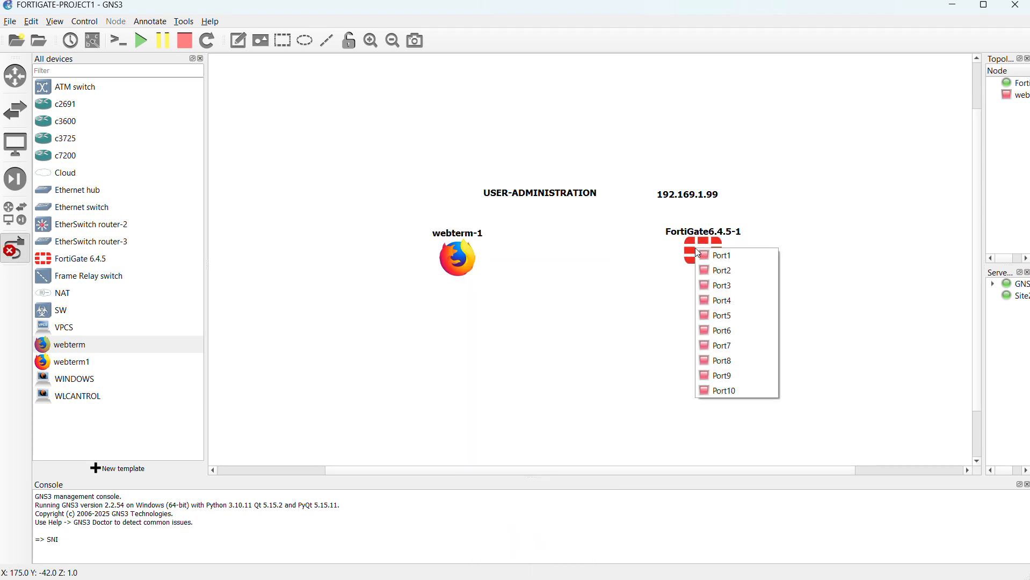
pyautogui.click(711, 252)
pyautogui.click(461, 256)
pyautogui.click(495, 264)
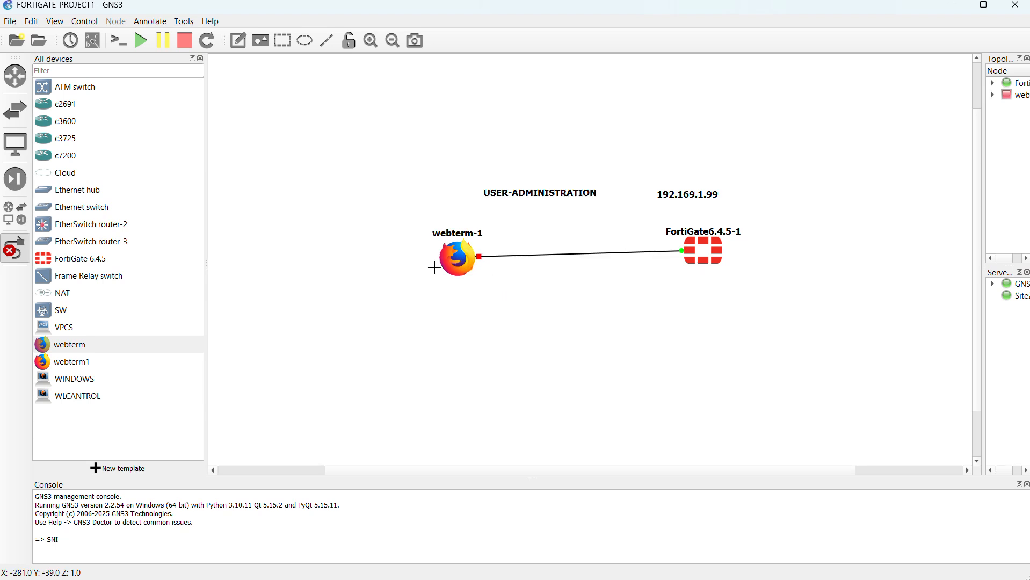
pyautogui.press('Escape')
# Step: Spread webterm-1 and the FortiGate farther apart, placing the USER-ADMINISTRATION note above webterm-1 and the IP address note above the FortiGate
pyautogui.moveTo(461, 278); pyautogui.dragTo(323, 273)
pyautogui.moveTo(718, 264); pyautogui.dragTo(849, 254)
pyautogui.click(576, 200)
pyautogui.moveTo(576, 200); pyautogui.dragTo(356, 205)
pyautogui.click(697, 194)
pyautogui.moveTo(696, 194); pyautogui.dragTo(839, 192)
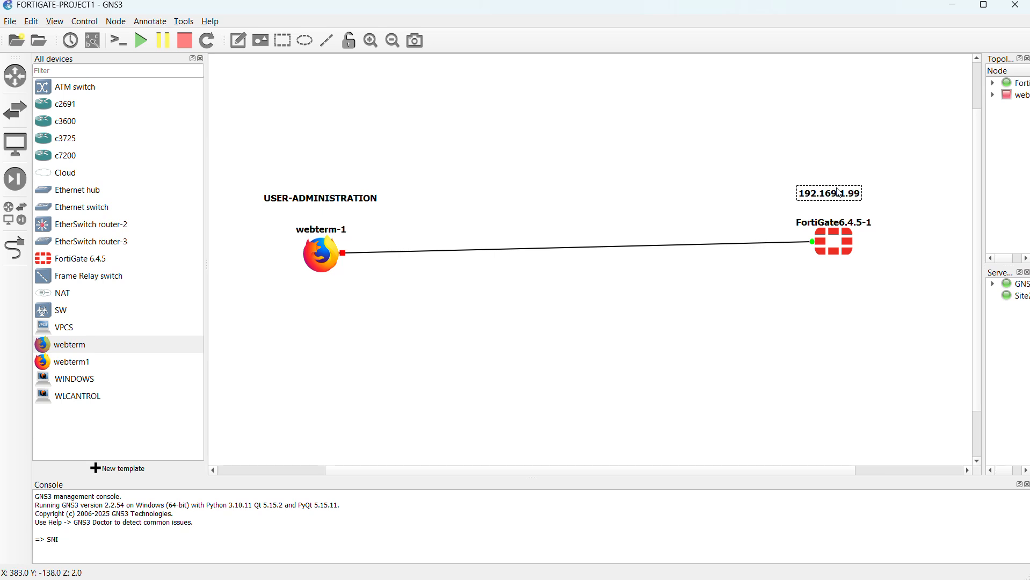
pyautogui.moveTo(847, 251); pyautogui.dragTo(857, 253)
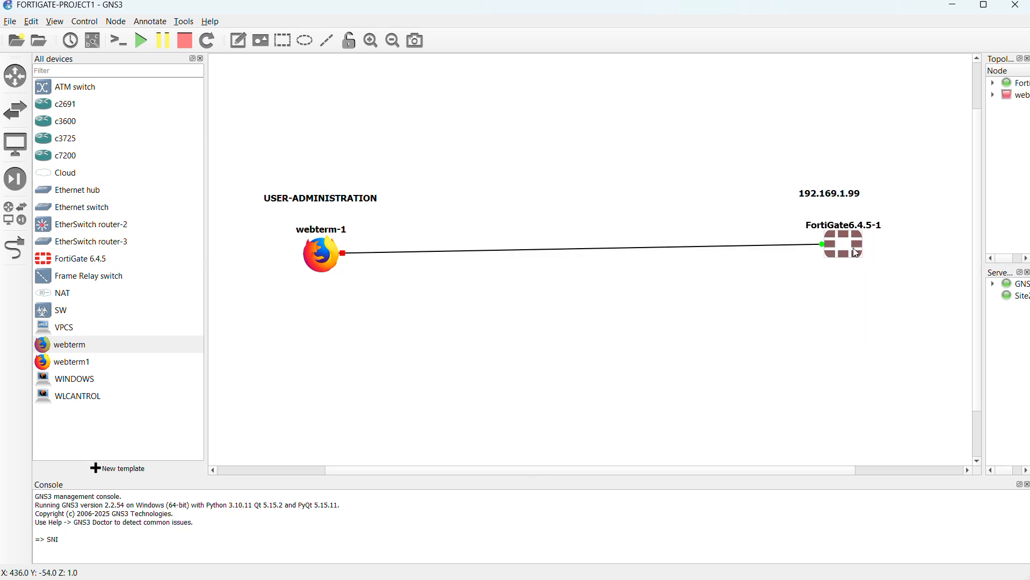
pyautogui.rightClick(328, 261)
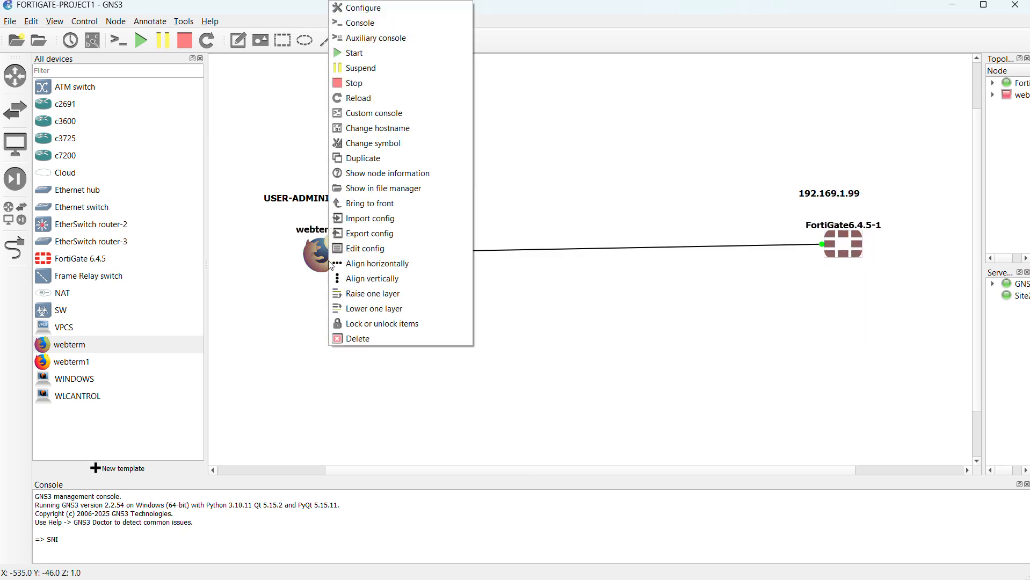
pyautogui.click(400, 249)
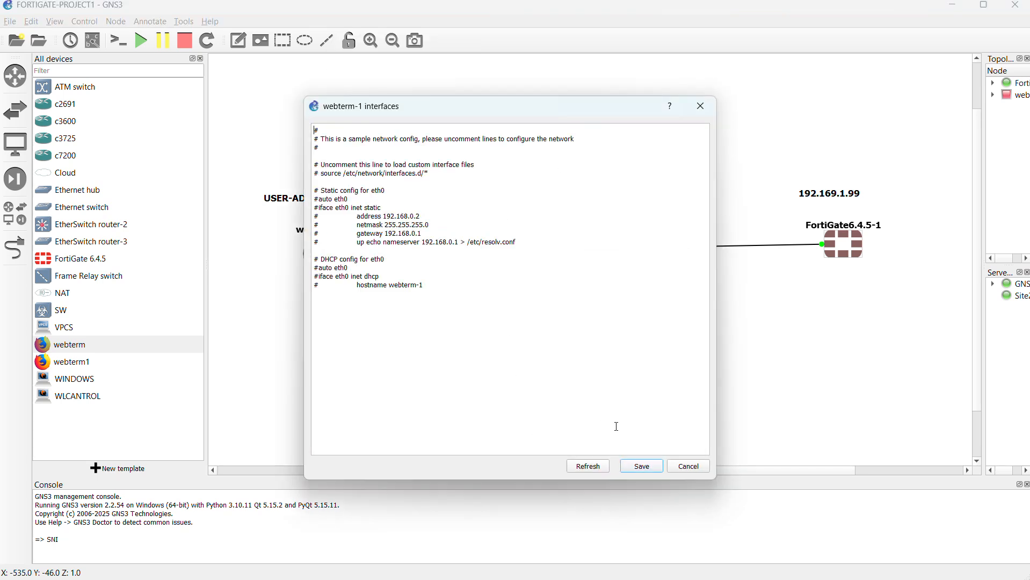
pyautogui.click(688, 471)
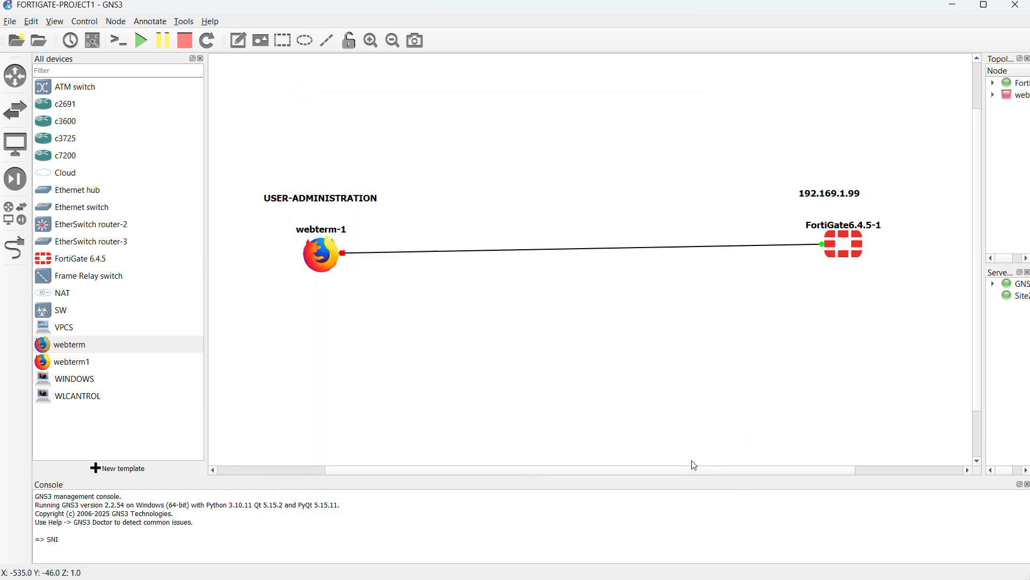
# Step: Uncomment the auto eth0, iface eth0 inet static, address, netmask and gateway lines in webterm-1's interface configuration
pyautogui.rightClick(327, 260)
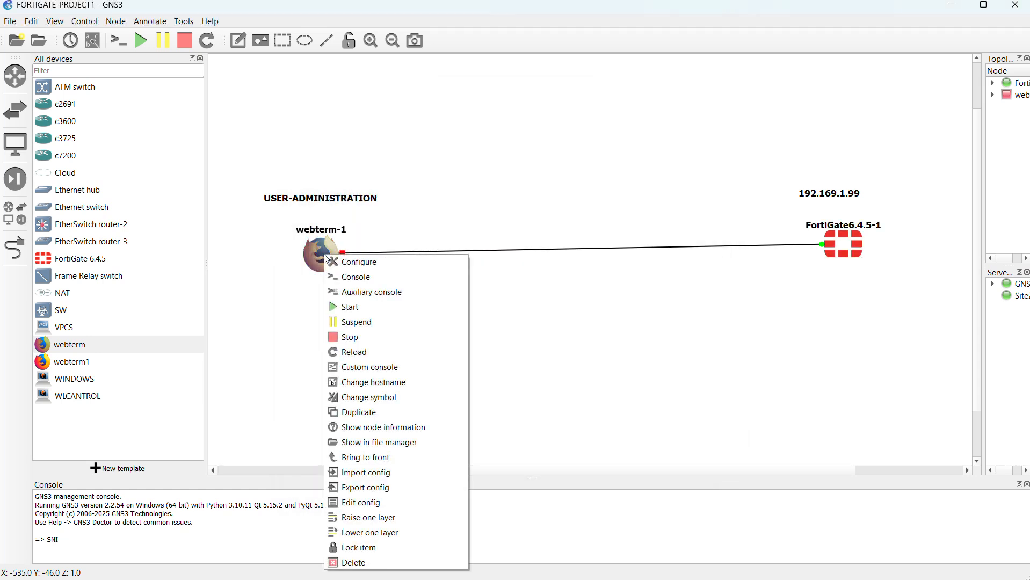
pyautogui.click(377, 504)
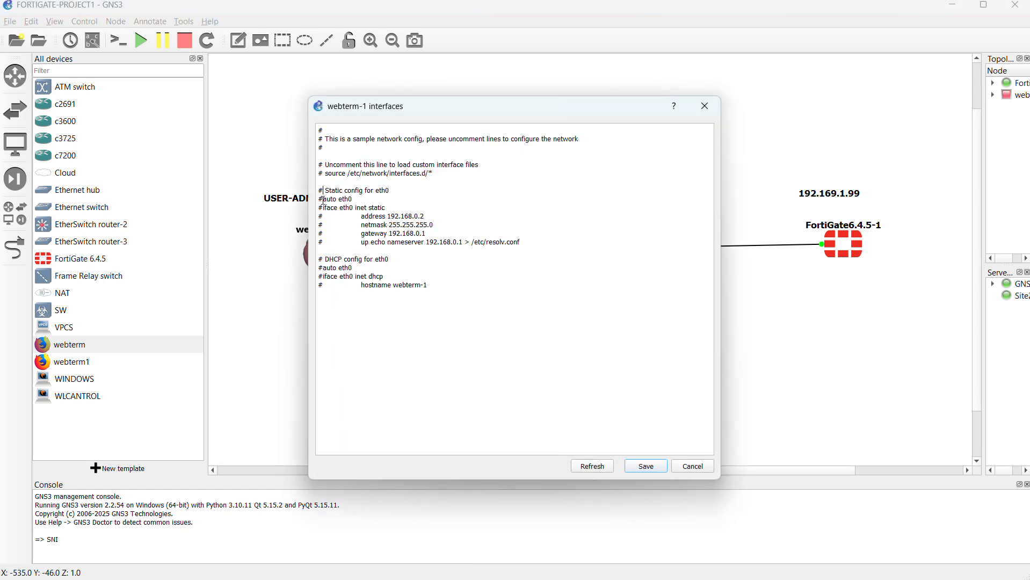
pyautogui.press('BackSpace')
pyautogui.click(322, 209)
pyautogui.press('BackSpace')
pyautogui.click(328, 217)
pyautogui.press('BackSpace')
pyautogui.click(335, 228)
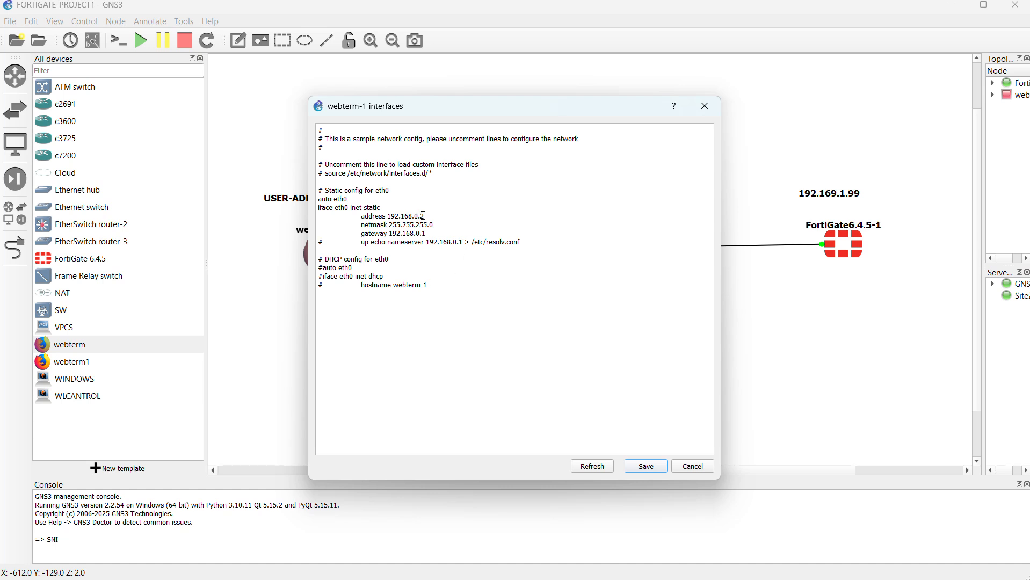
# Step: Change the third octet of the static address and gateway to 1 and save webterm-1's interface configuration
pyautogui.press('BackSpace')
pyautogui.write('1')
pyautogui.press('BackSpace')
pyautogui.write('1')
pyautogui.click(652, 466)
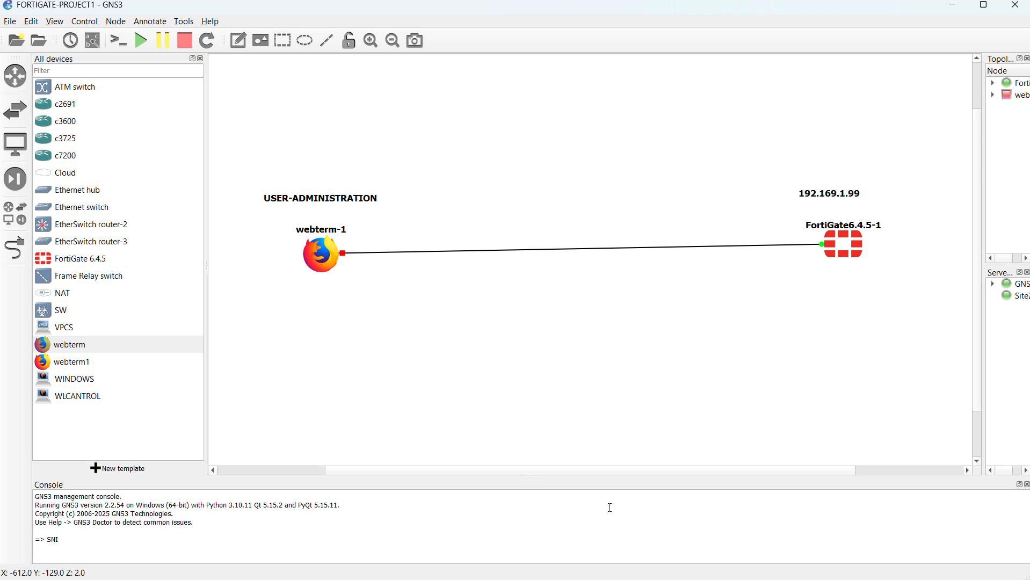
# Step: Start webterm-1, align it horizontally with the FortiGate, and raise the USER-ADMINISTRATION and IP address notes
pyautogui.rightClick(329, 257)
pyautogui.click(385, 313)
pyautogui.moveTo(317, 262); pyautogui.dragTo(302, 257)
pyautogui.moveTo(339, 206); pyautogui.dragTo(334, 182)
pyautogui.moveTo(839, 194); pyautogui.dragTo(846, 174)
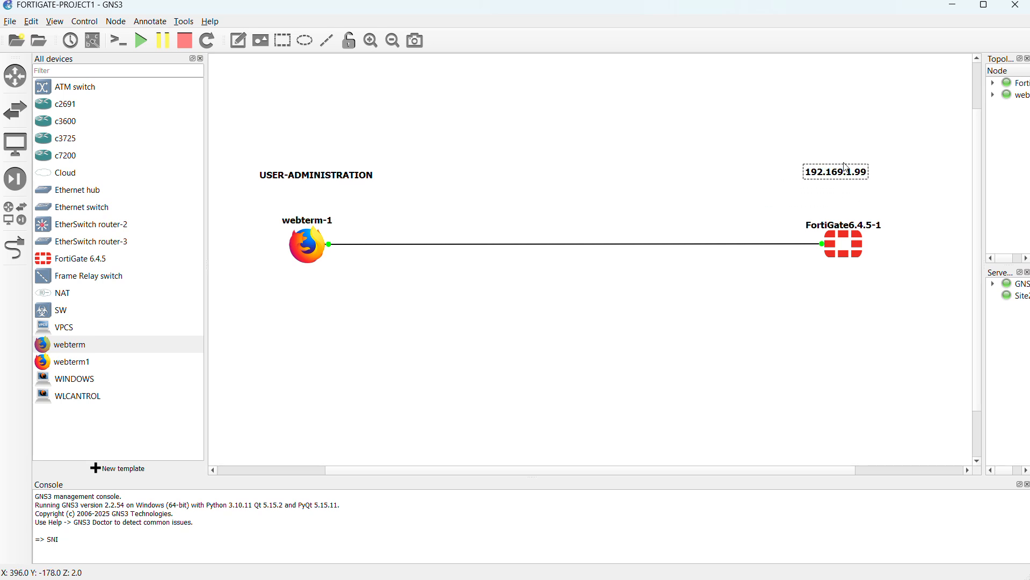
# Step: Show the interface labels, move the Port1 label off the FortiGate onto the link, and lower the IP address note slightly
pyautogui.click(93, 42)
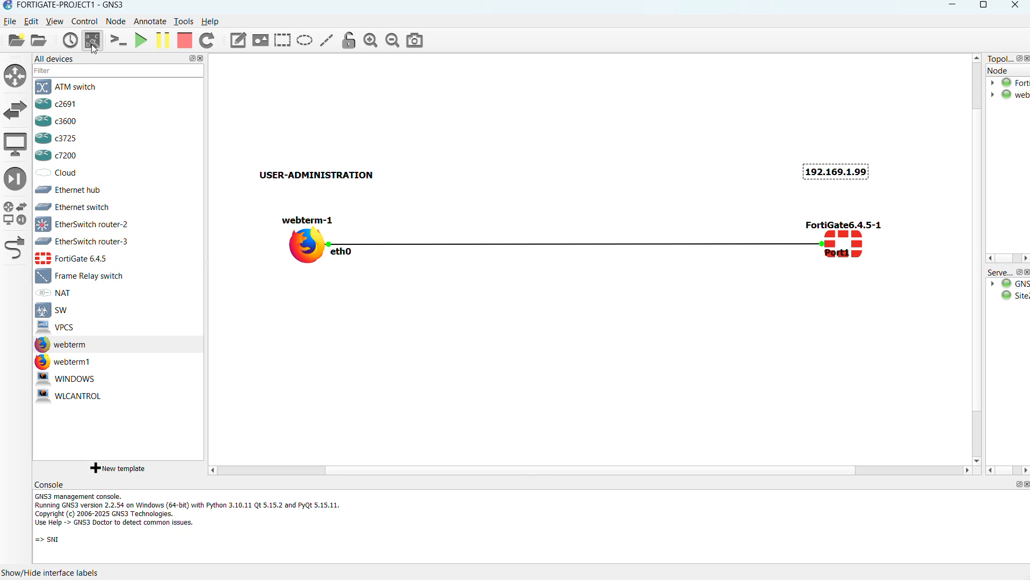
pyautogui.moveTo(841, 257); pyautogui.dragTo(800, 246)
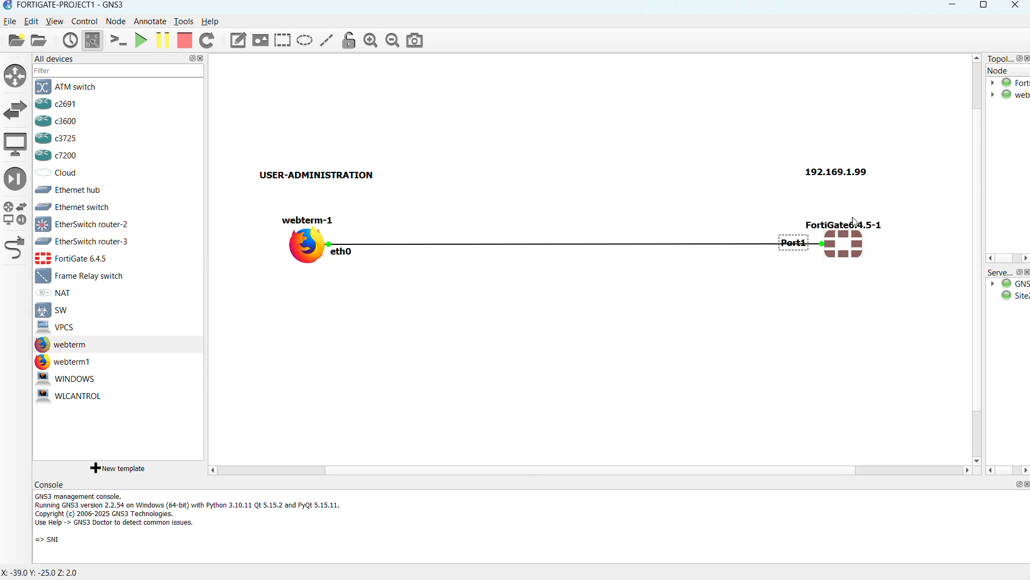
pyautogui.moveTo(835, 173); pyautogui.dragTo(838, 181)
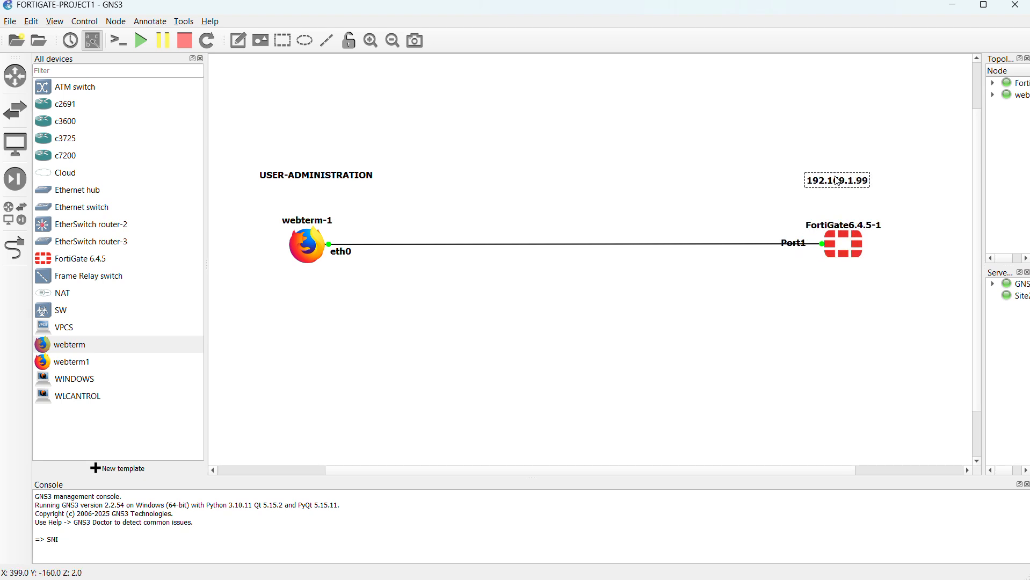
# Step: Add a text note reading FGT between the IP address note and the FortiGate node's name
pyautogui.click(238, 40)
pyautogui.click(825, 208)
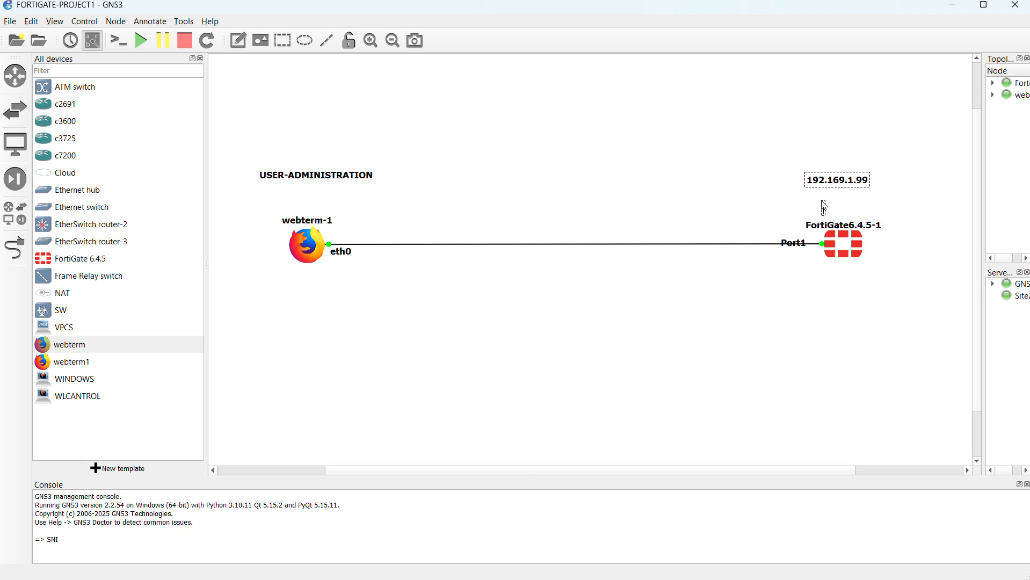
pyautogui.write('FGT')
pyautogui.click(292, 92)
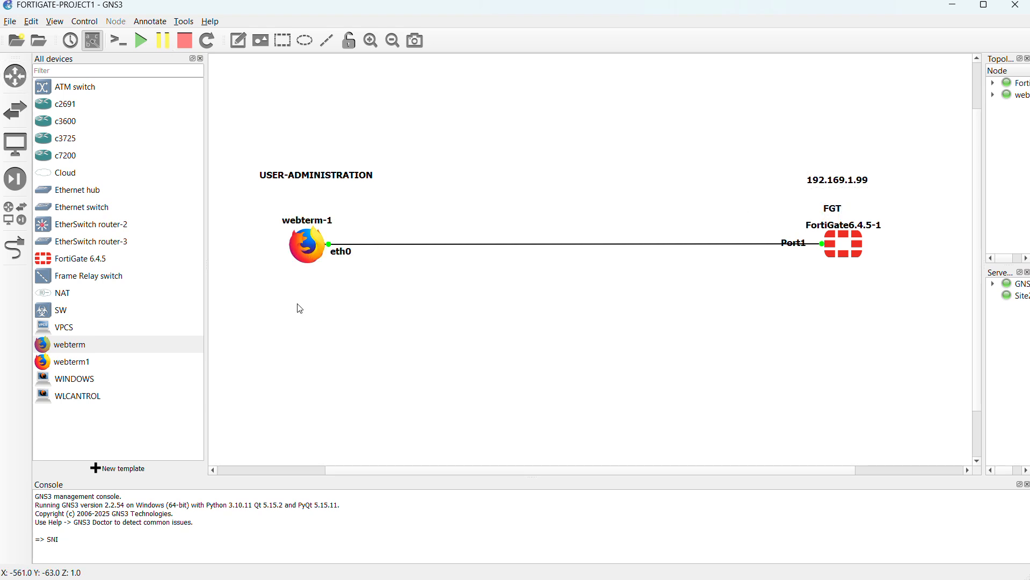
# Step: Open webterm-1's console and browse to 192.168.1.99 in its Firefox window
pyautogui.click(311, 249)
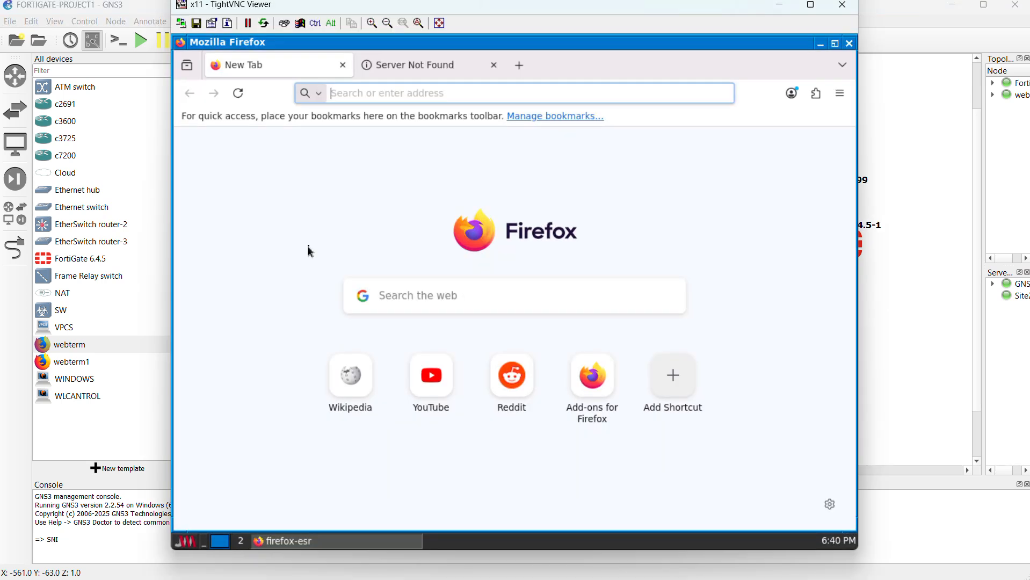
pyautogui.click(381, 94)
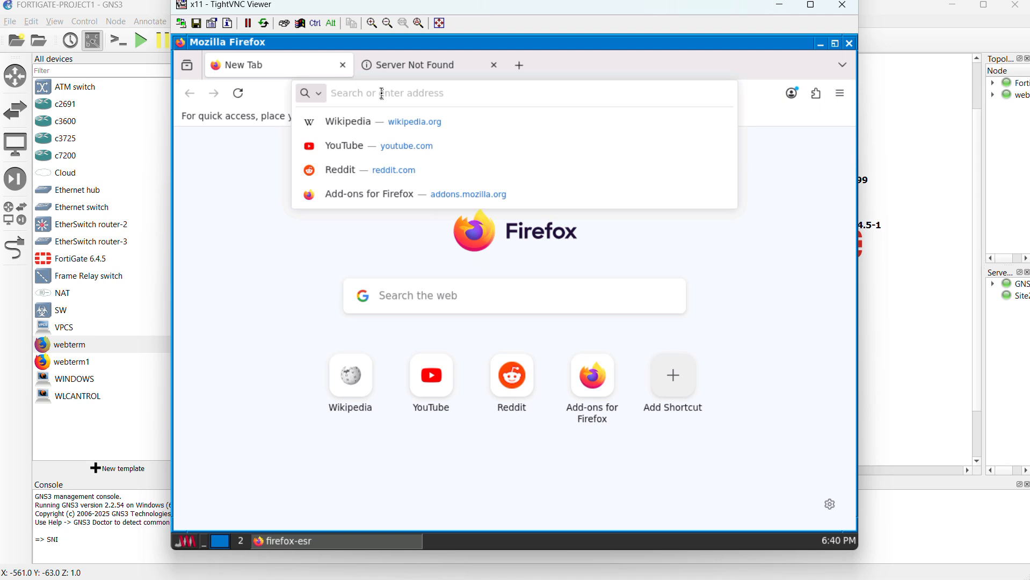
pyautogui.click(863, 224)
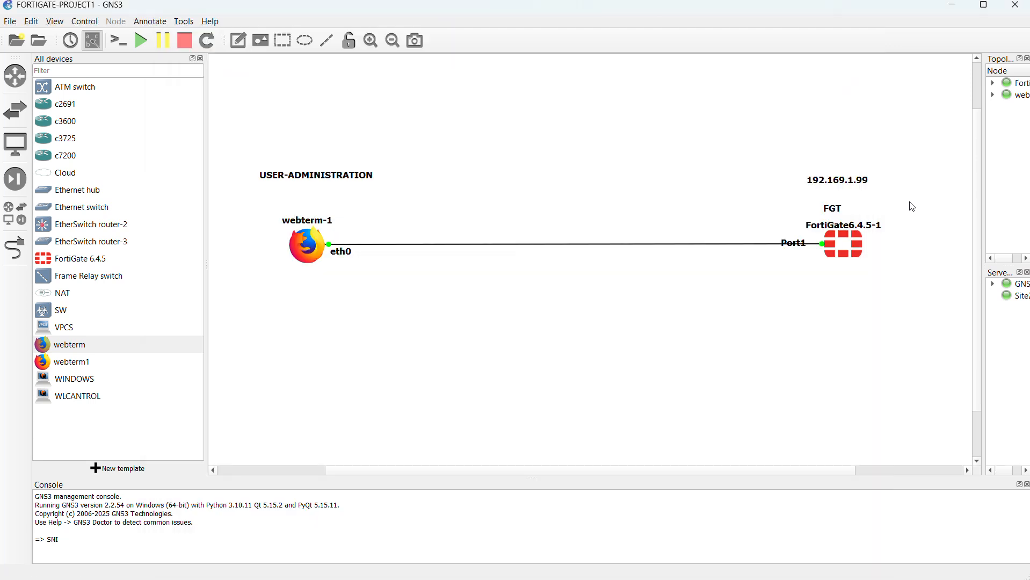
pyautogui.click(309, 254)
pyautogui.doubleClick(310, 254)
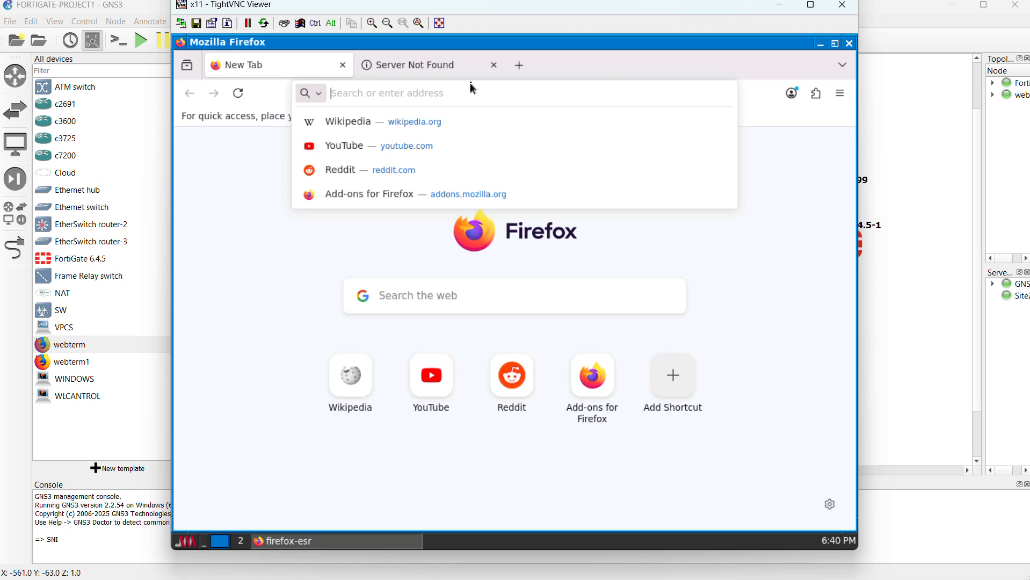
pyautogui.write('192.1')
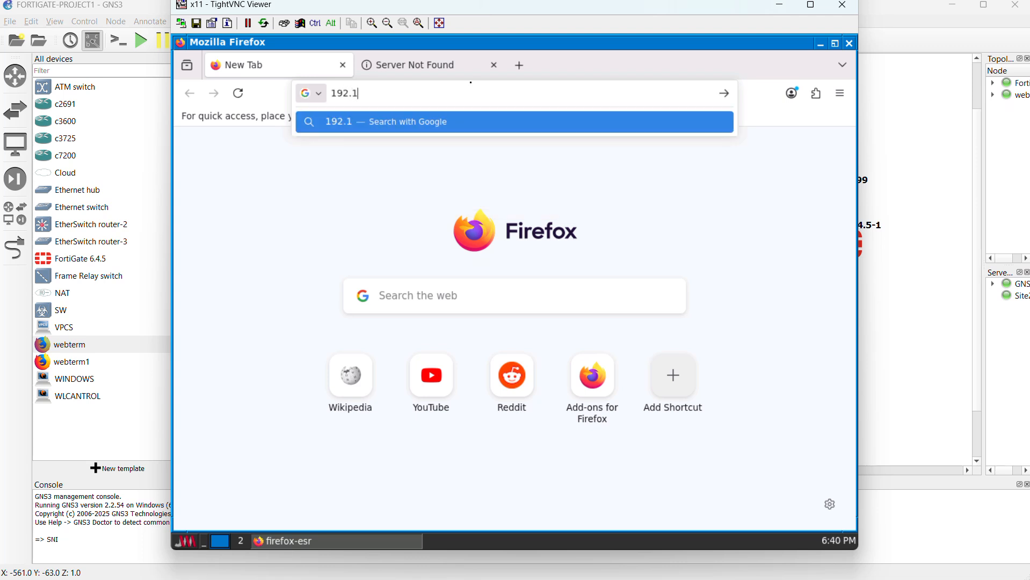
pyautogui.write('68.1.99')
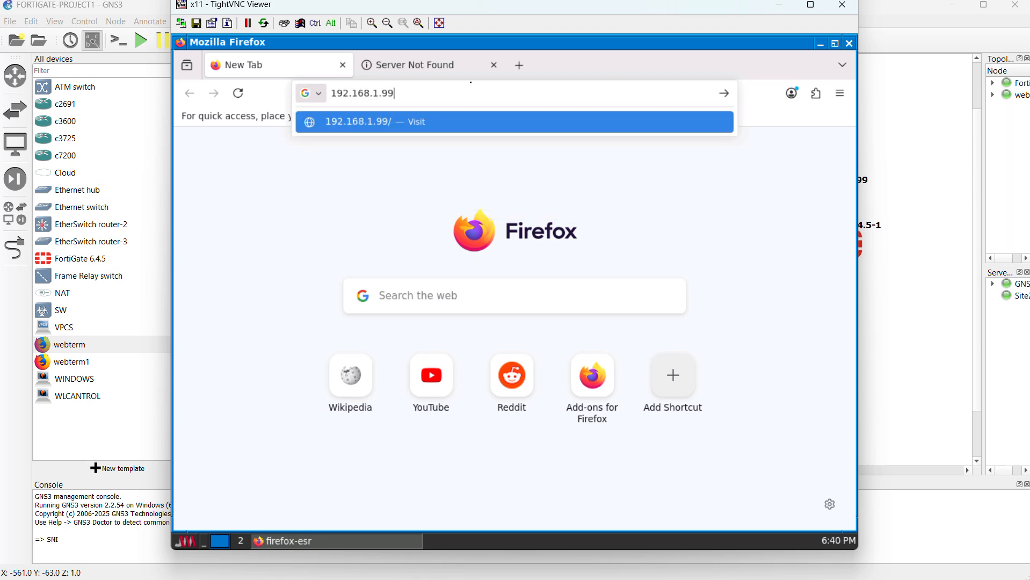
pyautogui.press('Return')
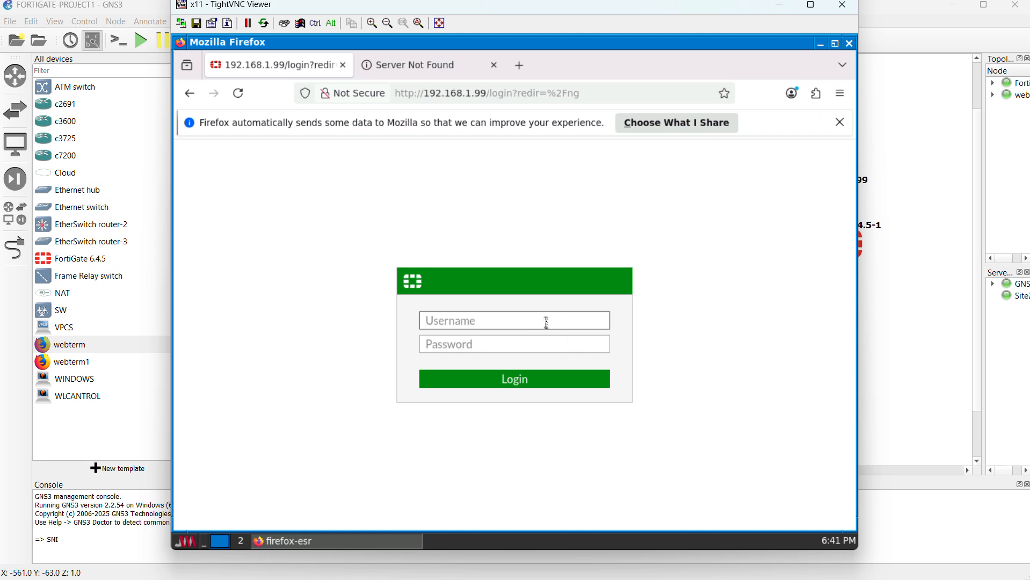
# Step: Log in to the FortiGate as admin with the account password and save the login in the browser
pyautogui.write('admin')
pyautogui.click(541, 352)
pyautogui.click(544, 342)
pyautogui.write('●●')
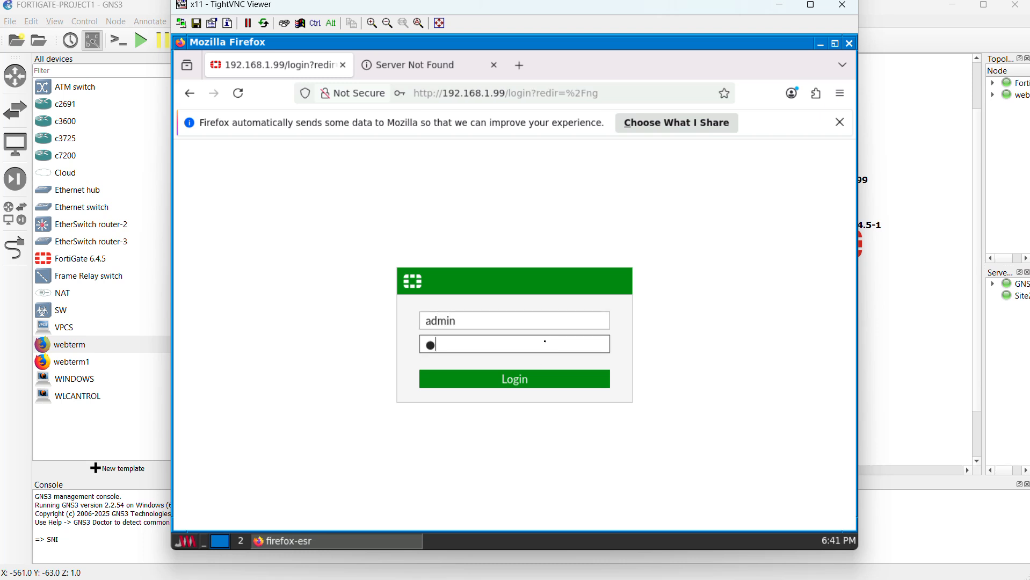
pyautogui.write('●')
pyautogui.click(515, 381)
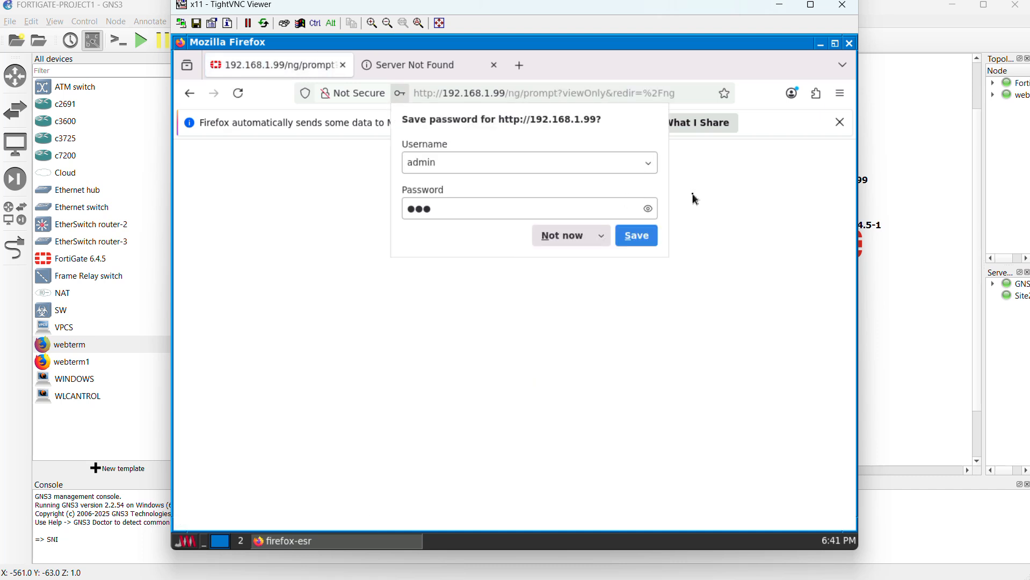
pyautogui.click(637, 236)
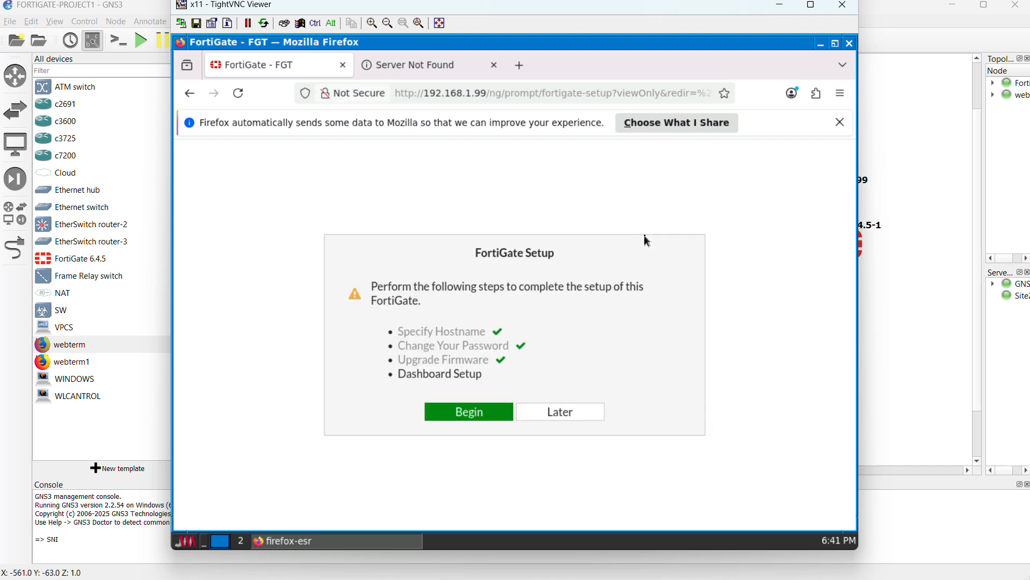
# Step: Complete the FortiGate's dashboard setup with the Comprehensive option
pyautogui.click(488, 415)
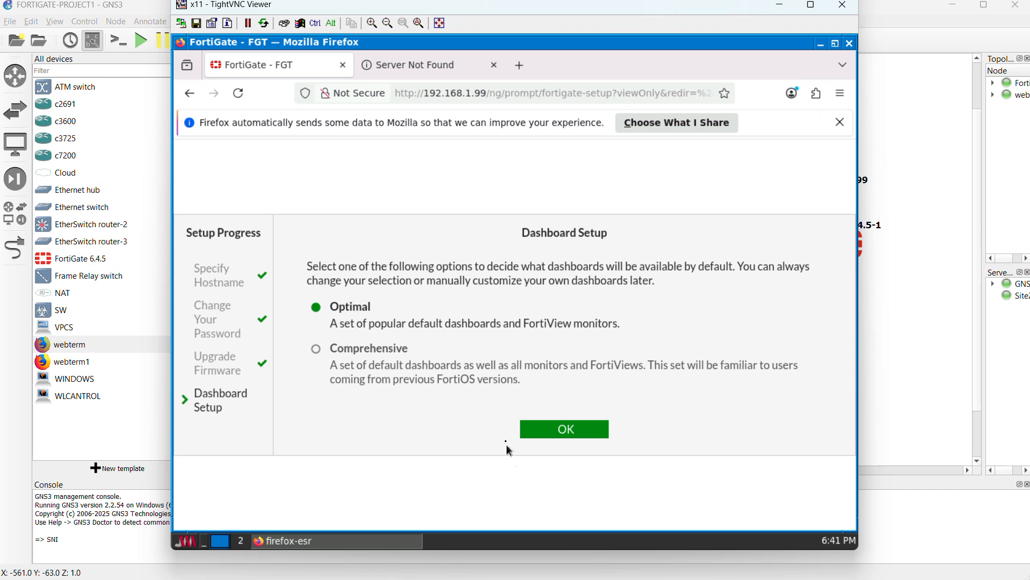
pyautogui.click(317, 350)
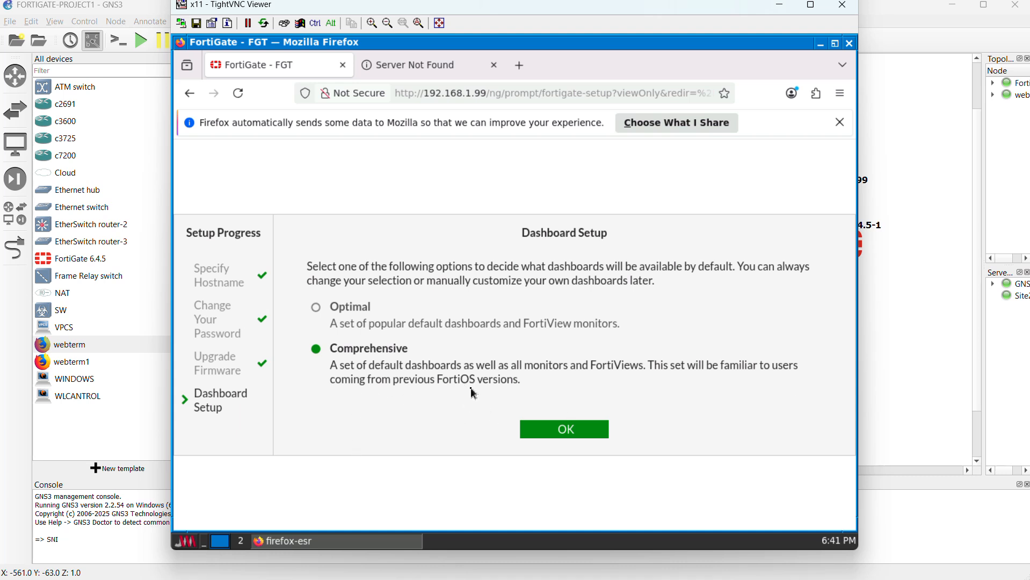
pyautogui.click(571, 434)
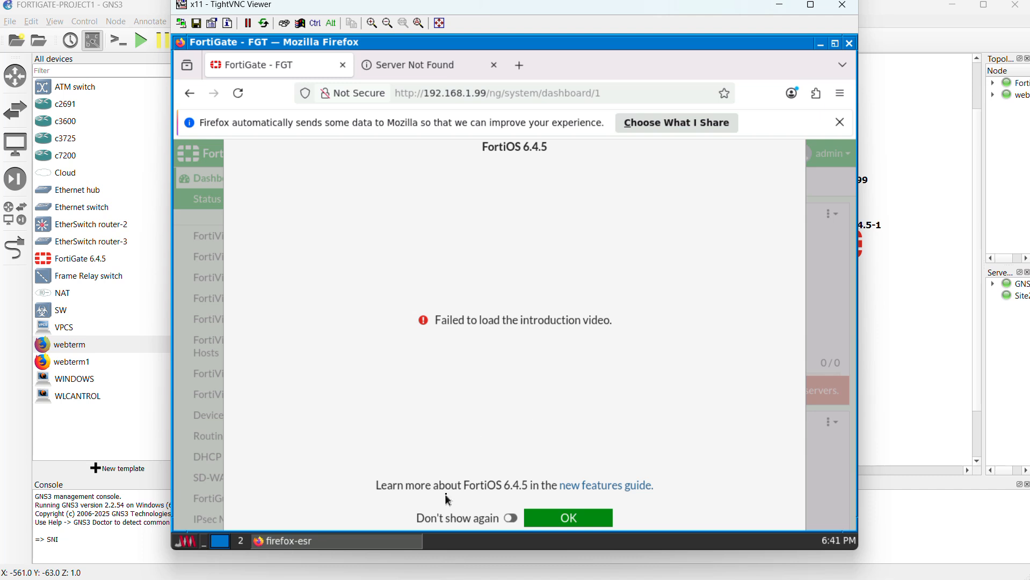
# Step: Set the FortiOS 6.4.5 introduction not to show again and dismiss it to reach the dashboard
pyautogui.click(511, 518)
pyautogui.click(584, 521)
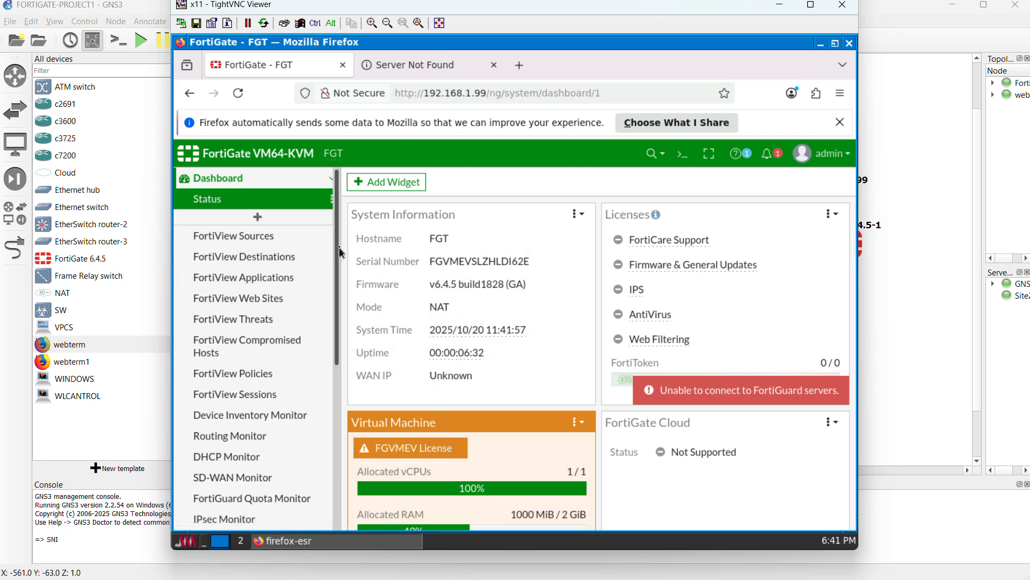
pyautogui.moveTo(337, 256); pyautogui.dragTo(337, 393)
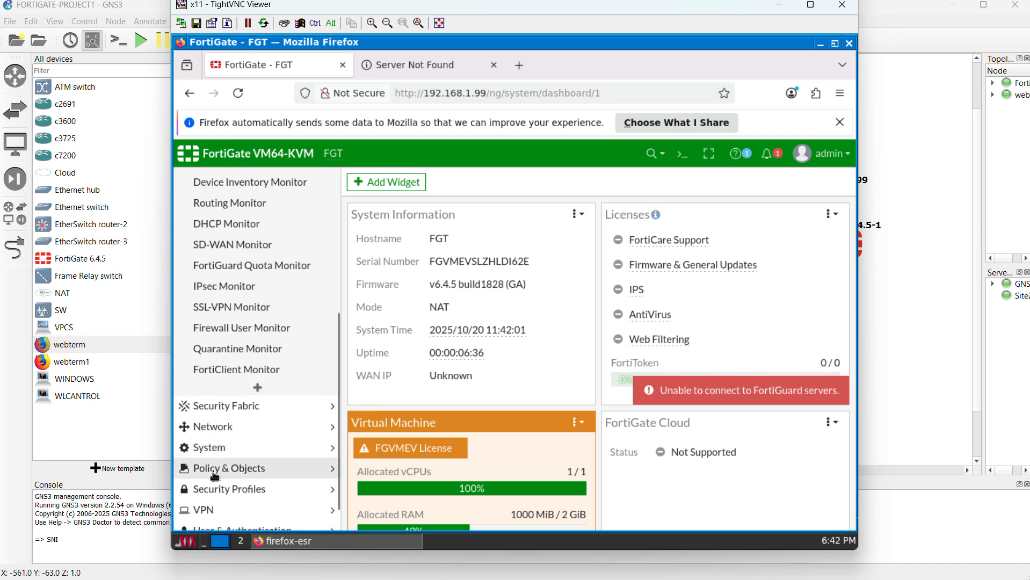
# Step: Open the FortiGate's system settings and review the time, administration, password policy, view and email service sections
pyautogui.click(212, 447)
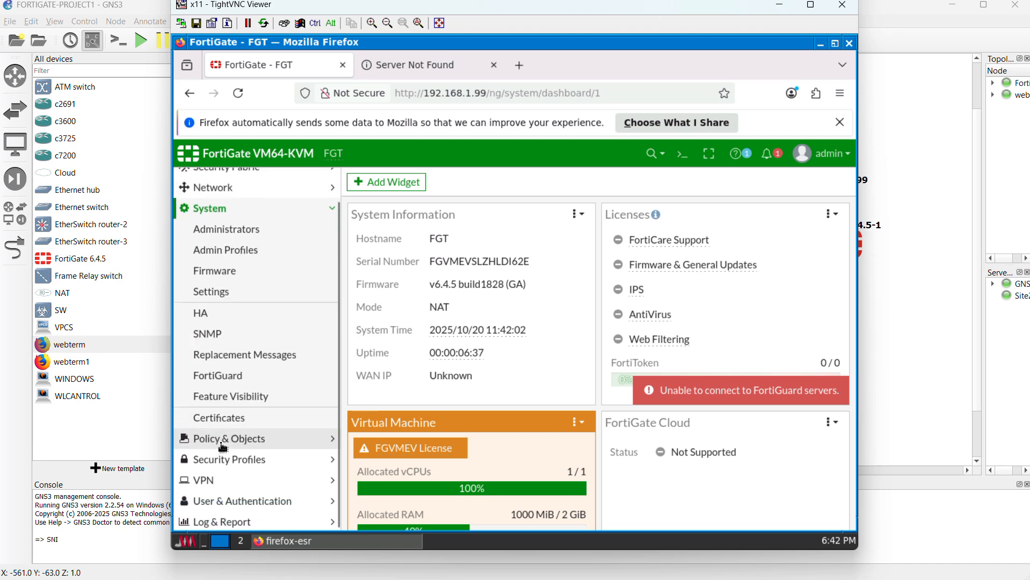
pyautogui.click(223, 293)
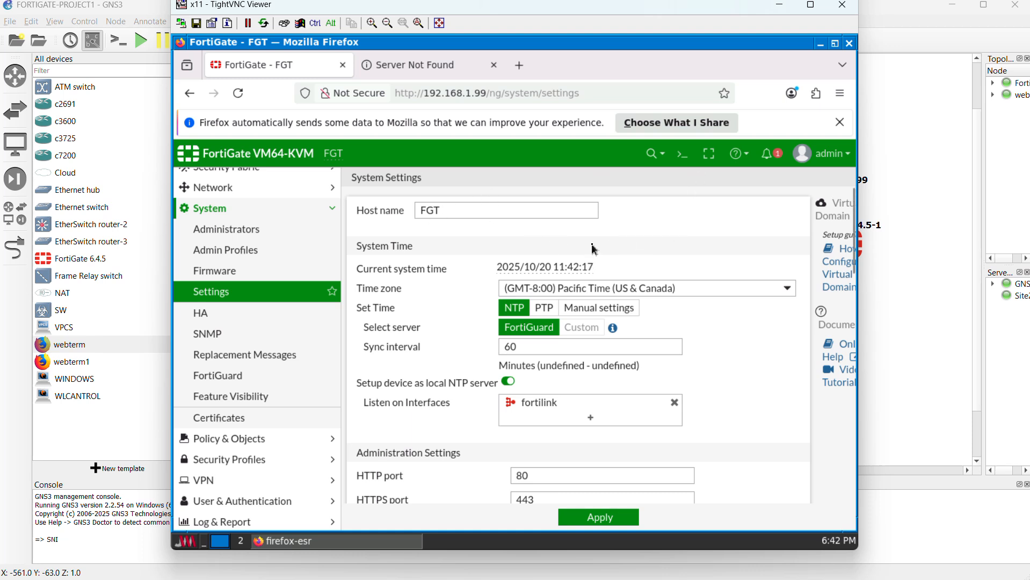
pyautogui.scroll(-3, 595, 250)
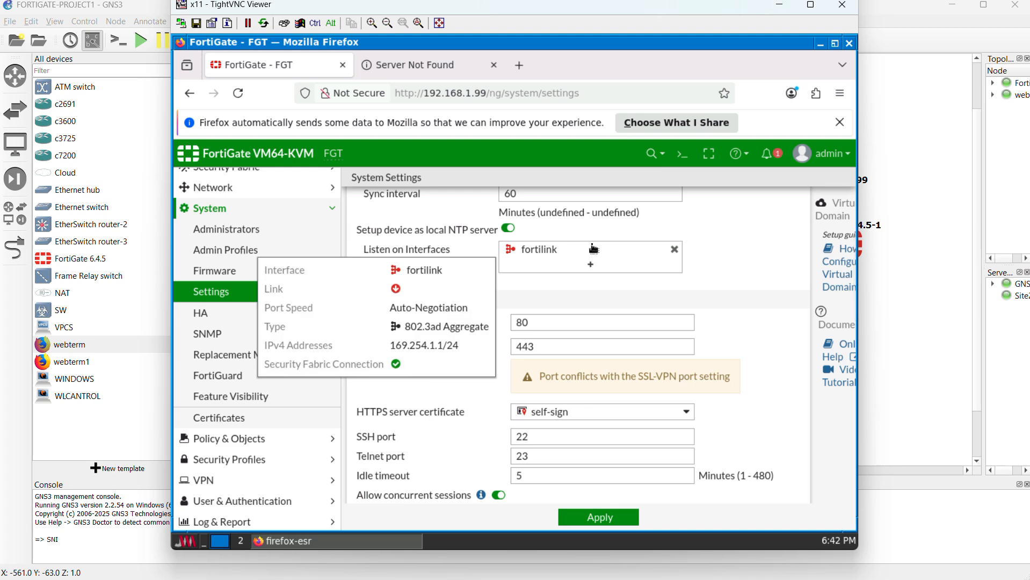
pyautogui.scroll(-2, 610, 252)
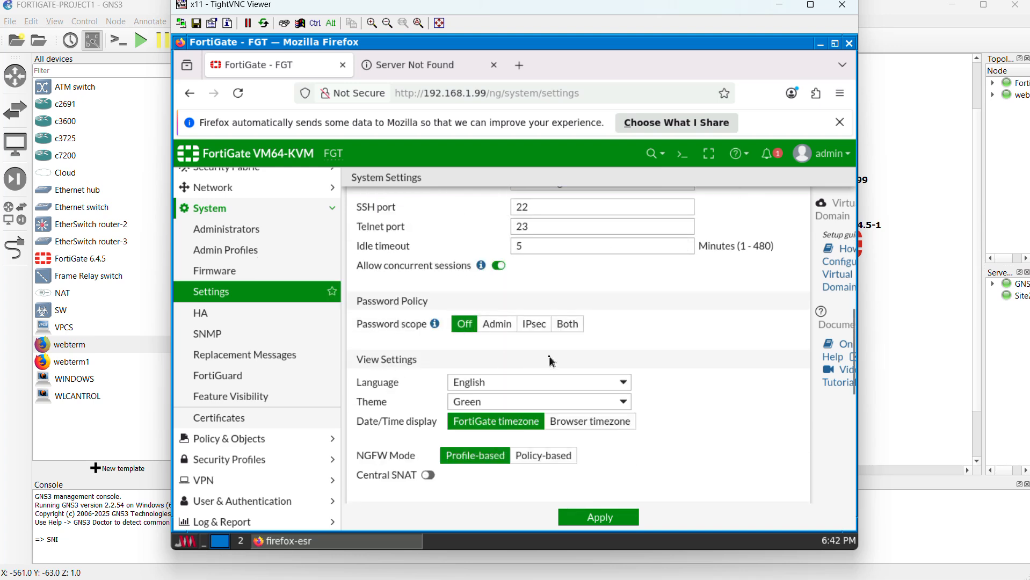
pyautogui.scroll(-4, 550, 358)
pyautogui.scroll(-2, 550, 357)
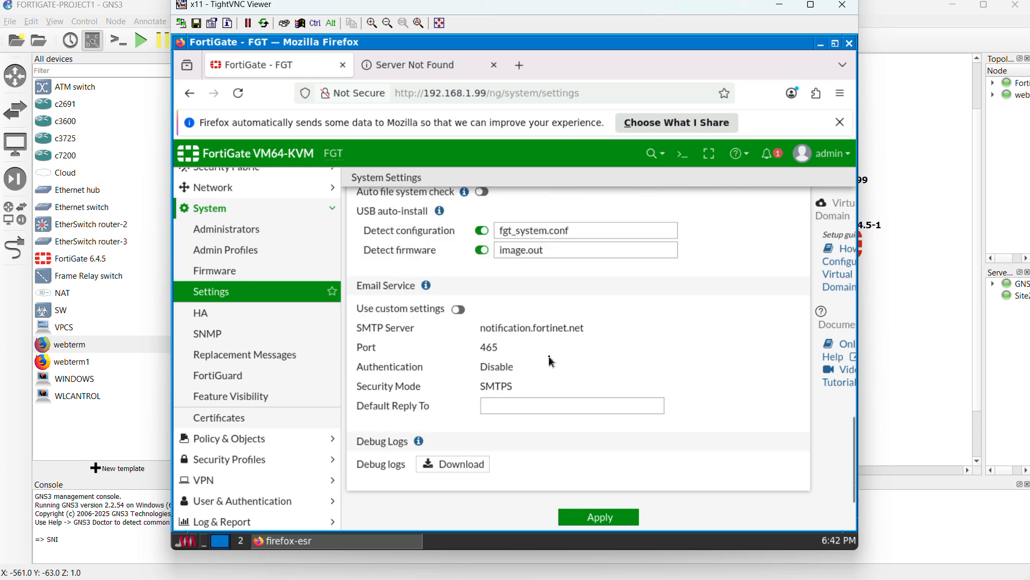
pyautogui.scroll(10, 552, 362)
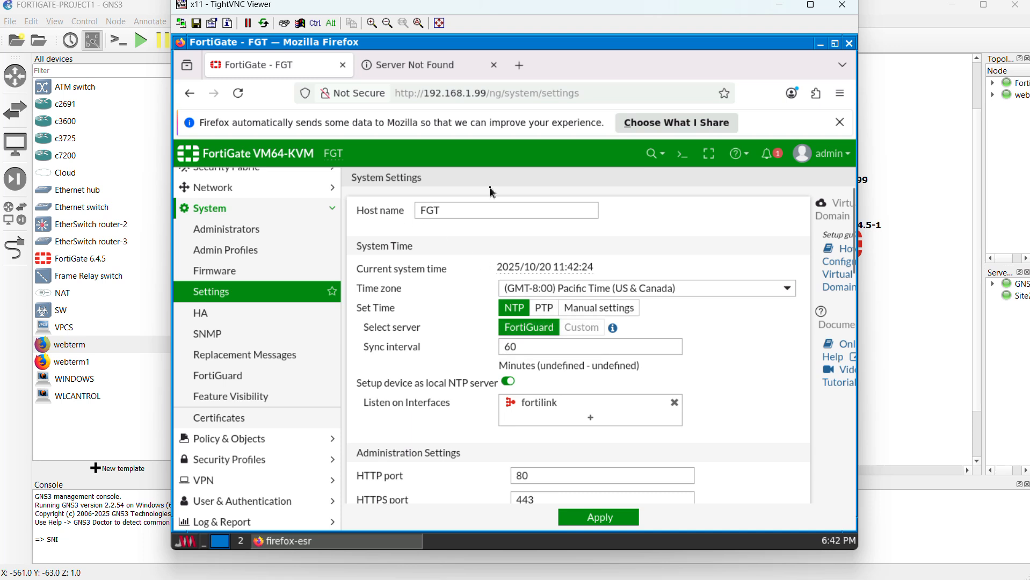
# Step: Open the LAN1 (port1) physical interface for editing from the FortiGate's network interface list
pyautogui.click(227, 189)
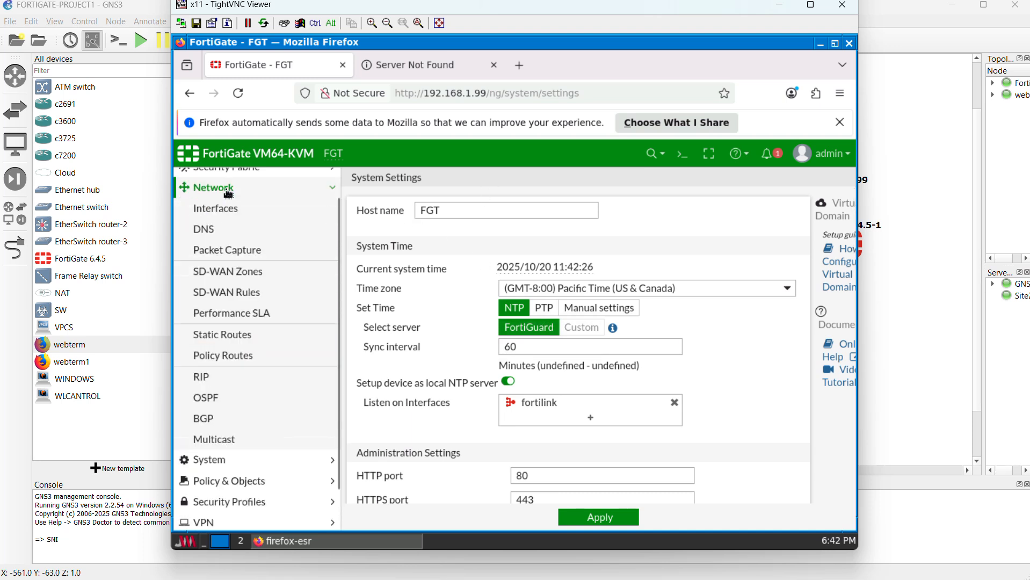
pyautogui.click(226, 212)
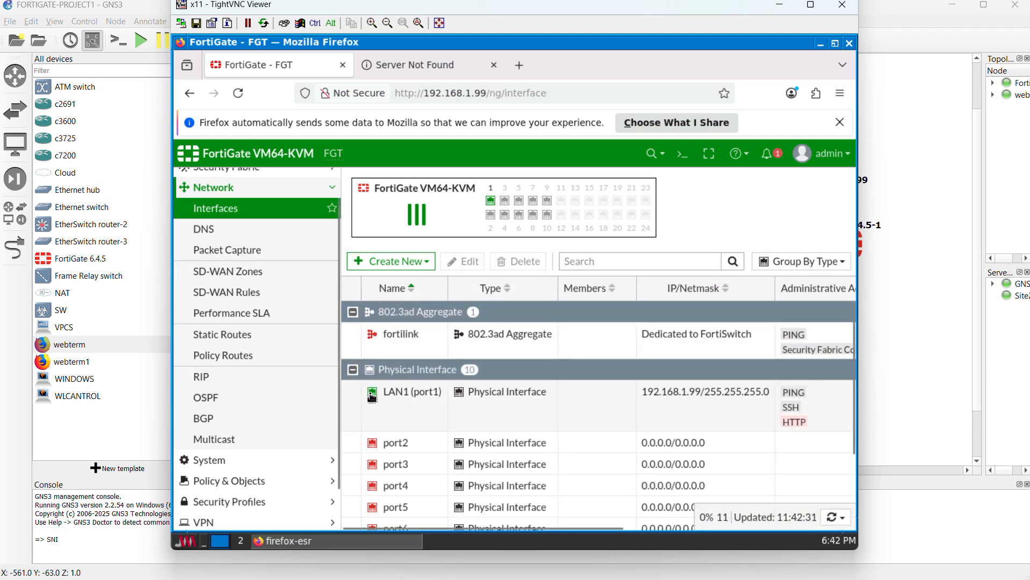
pyautogui.moveTo(372, 397)
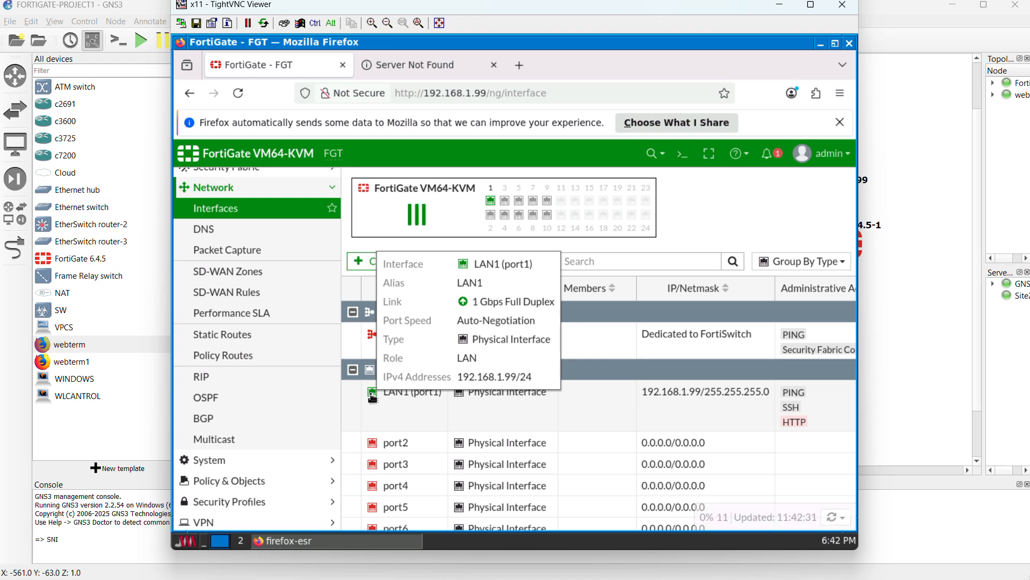
pyautogui.click(372, 397)
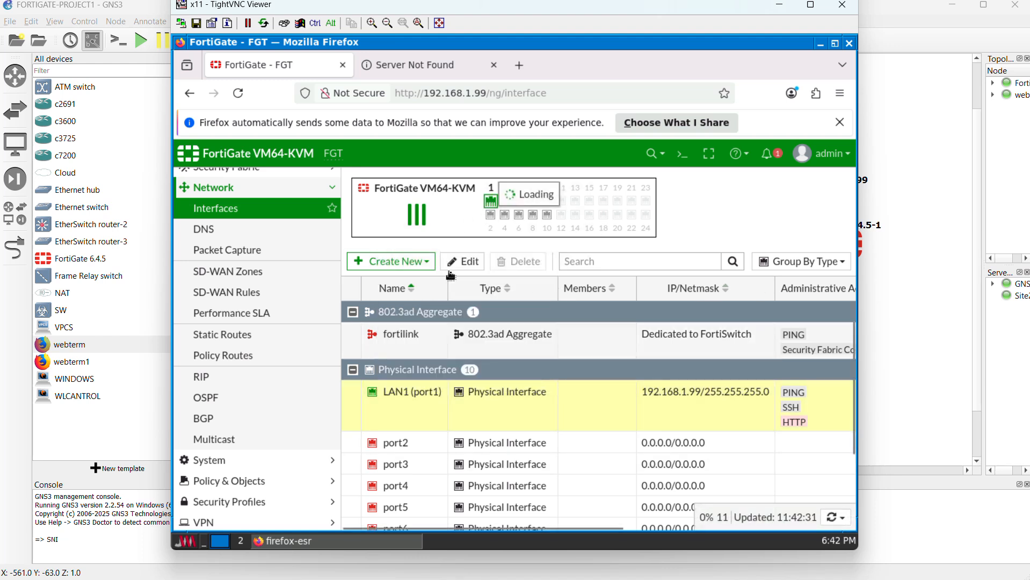
pyautogui.click(467, 261)
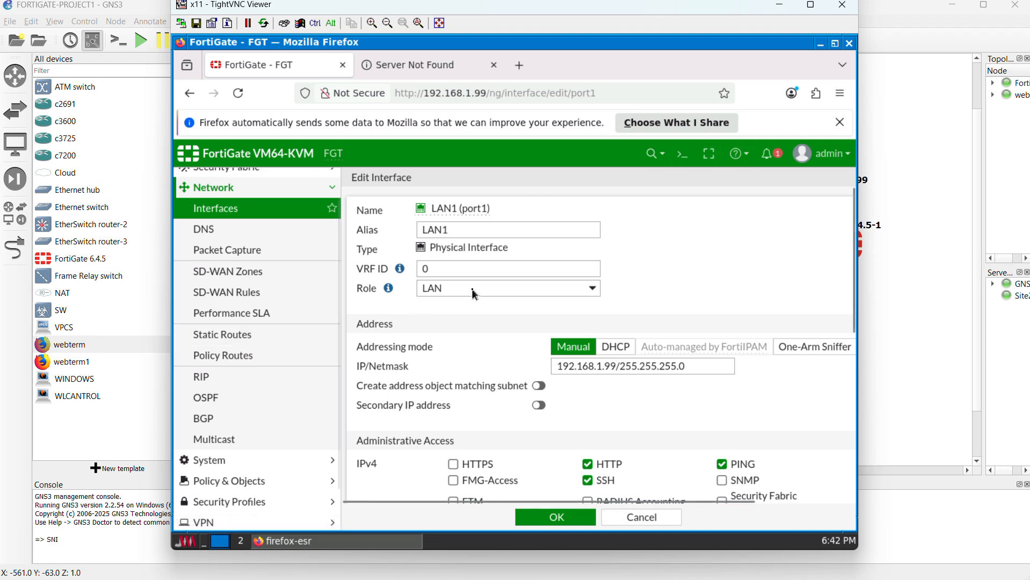
# Step: Review LAN1's administrative access, DHCP and network settings, accept the form, and switch back to the GNS3 topology
pyautogui.scroll(-1, 502, 335)
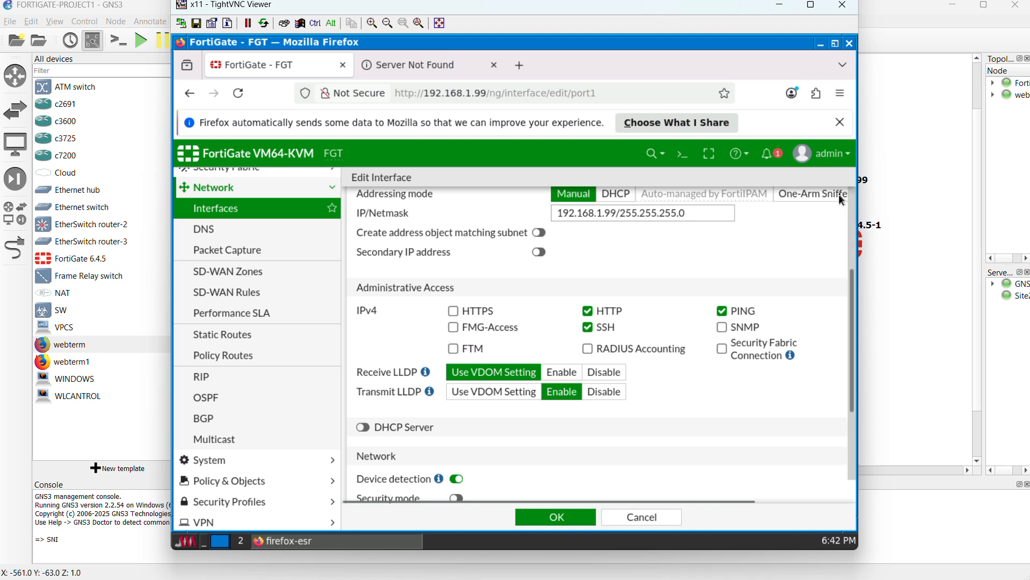
pyautogui.moveTo(854, 211); pyautogui.dragTo(810, 214)
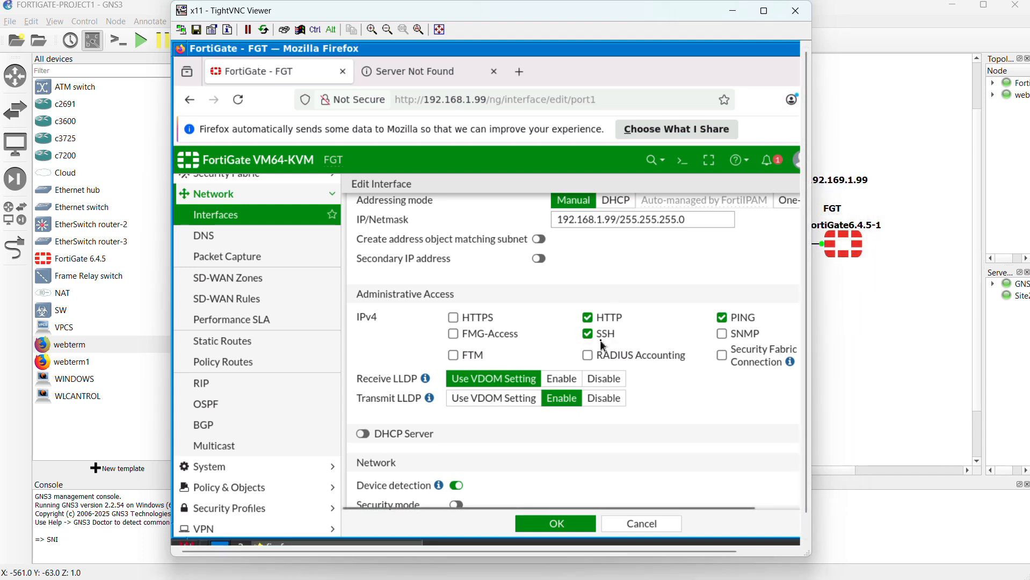
pyautogui.scroll(-3, 605, 370)
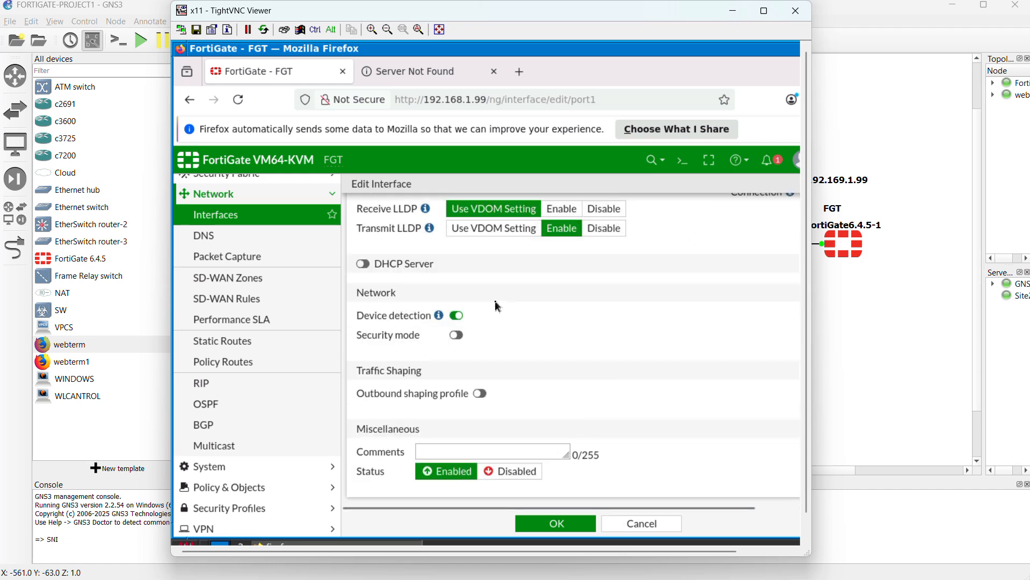
pyautogui.scroll(3, 625, 308)
pyautogui.scroll(-3, 625, 308)
pyautogui.click(584, 526)
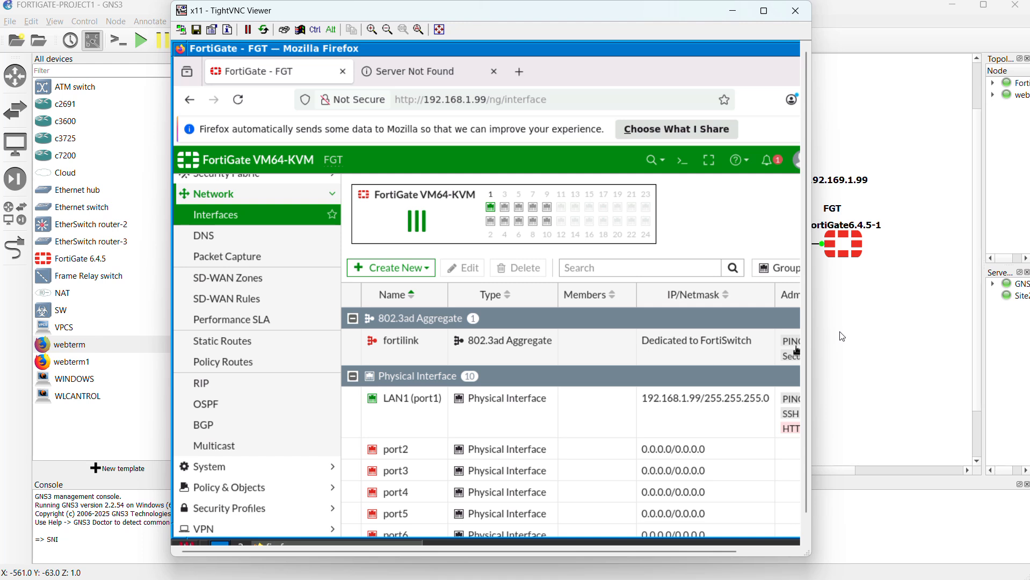
pyautogui.click(843, 337)
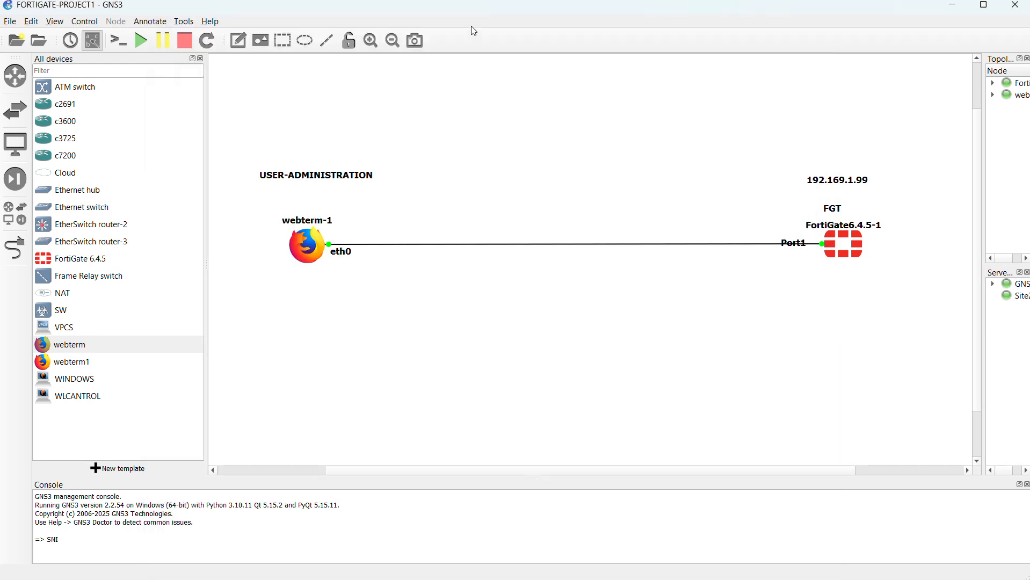